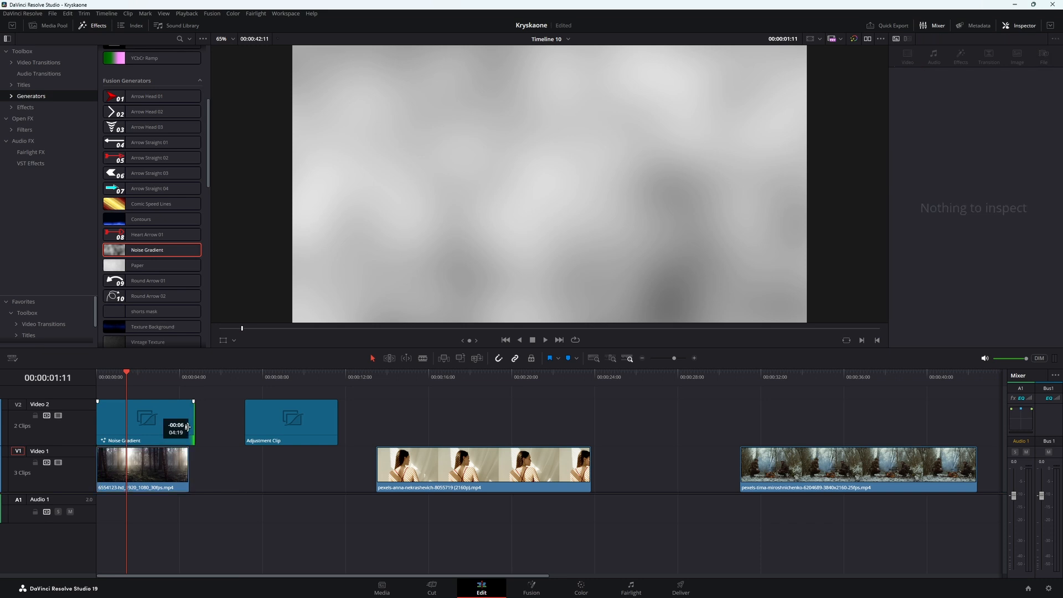
Step: Select the Noise Gradient clip above the forest footage and play it from near its start
{"action": "left_click", "coordinate": [148, 421]}
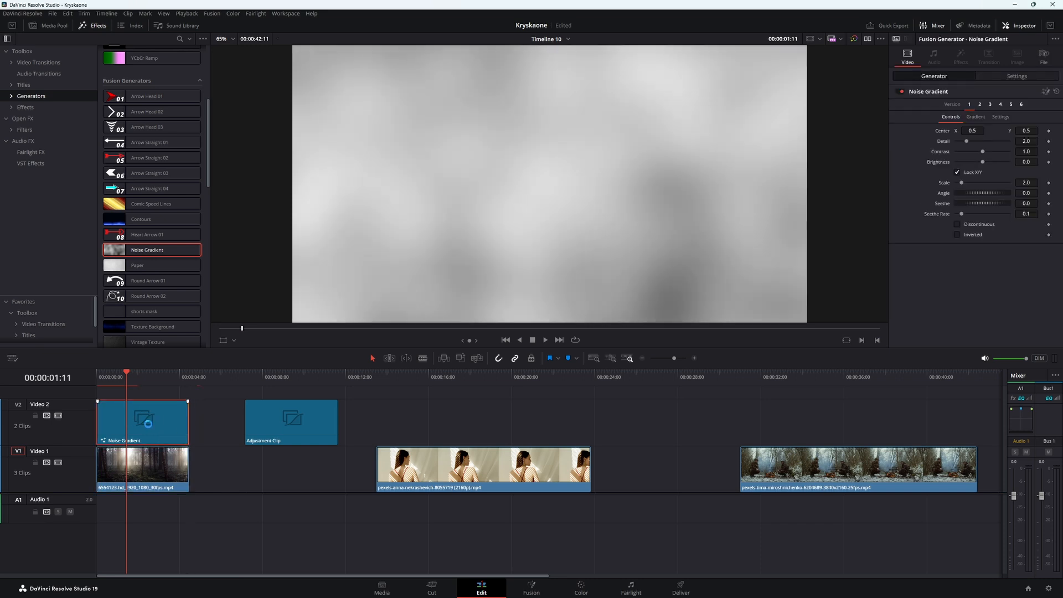
{"action": "left_click", "coordinate": [107, 376]}
{"action": "key", "text": "space"}
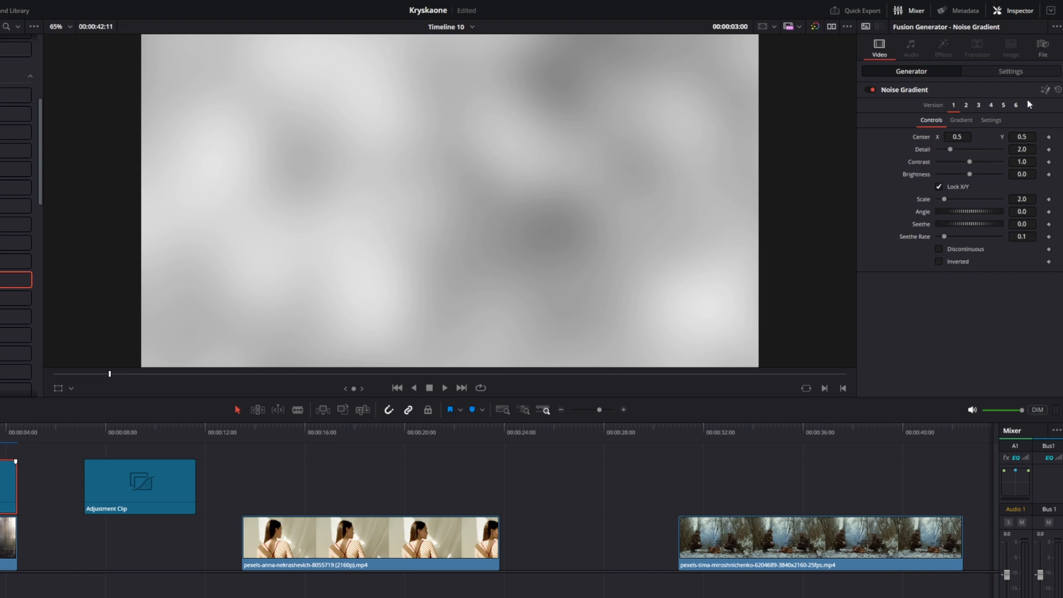
Step: Try Noise Gradient versions 2 through 6, including a Seethe Rate of 0.087 in version 5, and return to version 1
{"action": "left_click", "coordinate": [967, 105]}
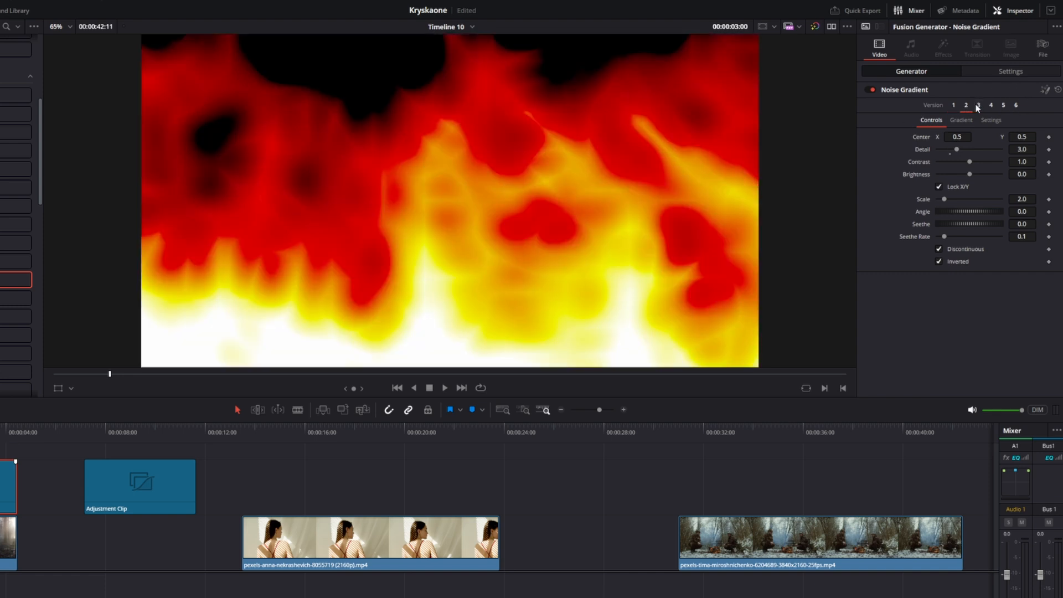
{"action": "left_click", "coordinate": [979, 106]}
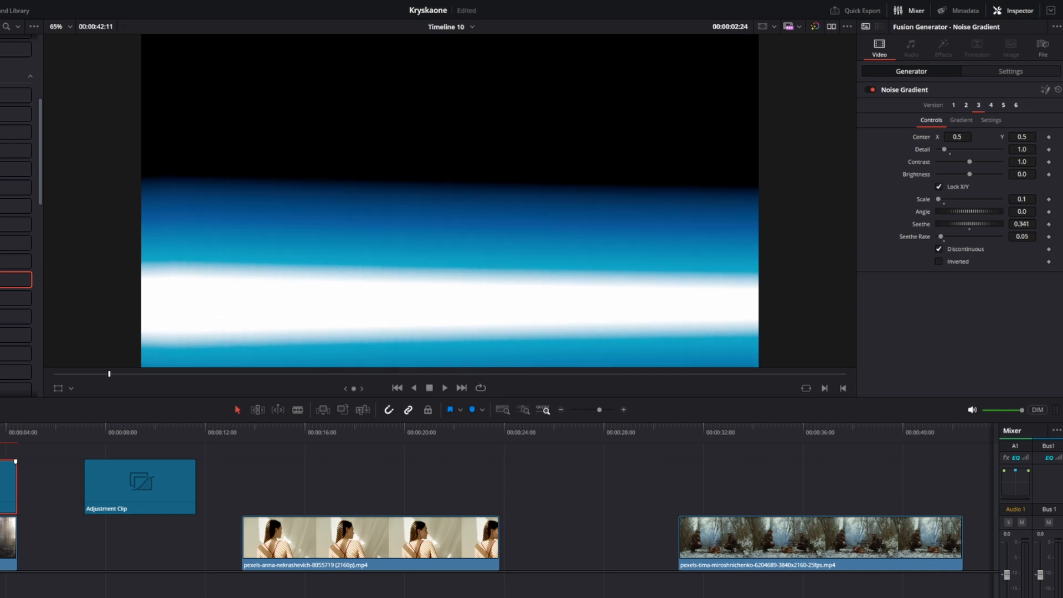
{"action": "left_click", "coordinate": [992, 105]}
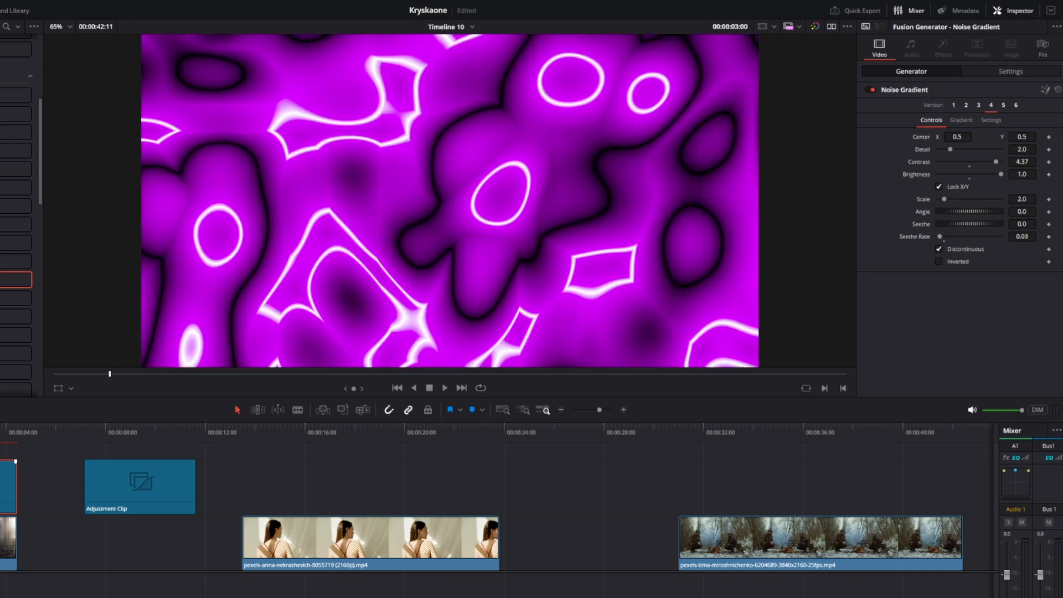
{"action": "left_click", "coordinate": [1004, 105]}
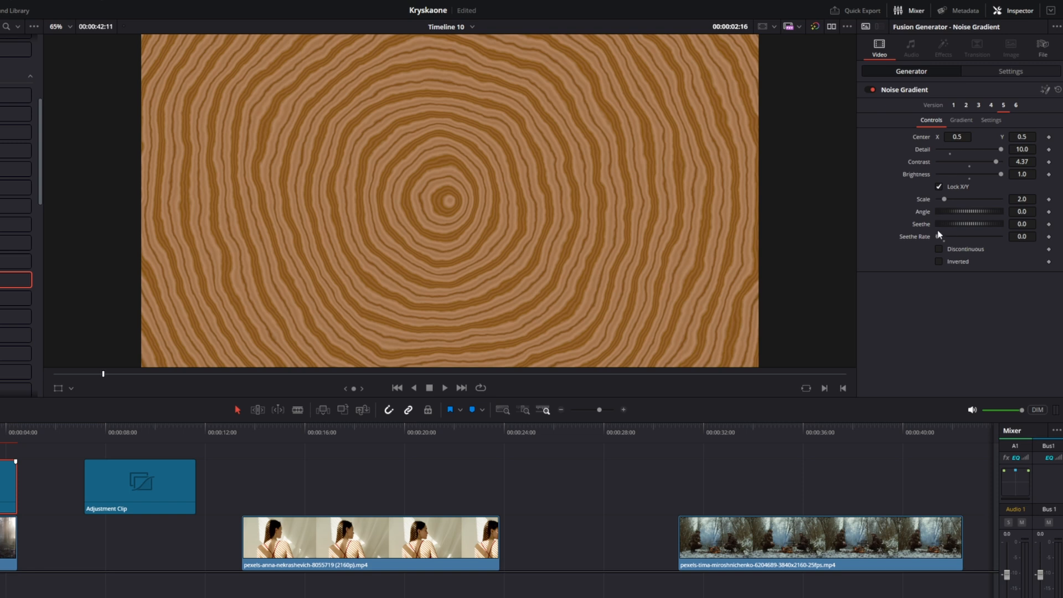
{"action": "left_click_drag", "start_coordinate": [939, 237], "coordinate": [944, 235]}
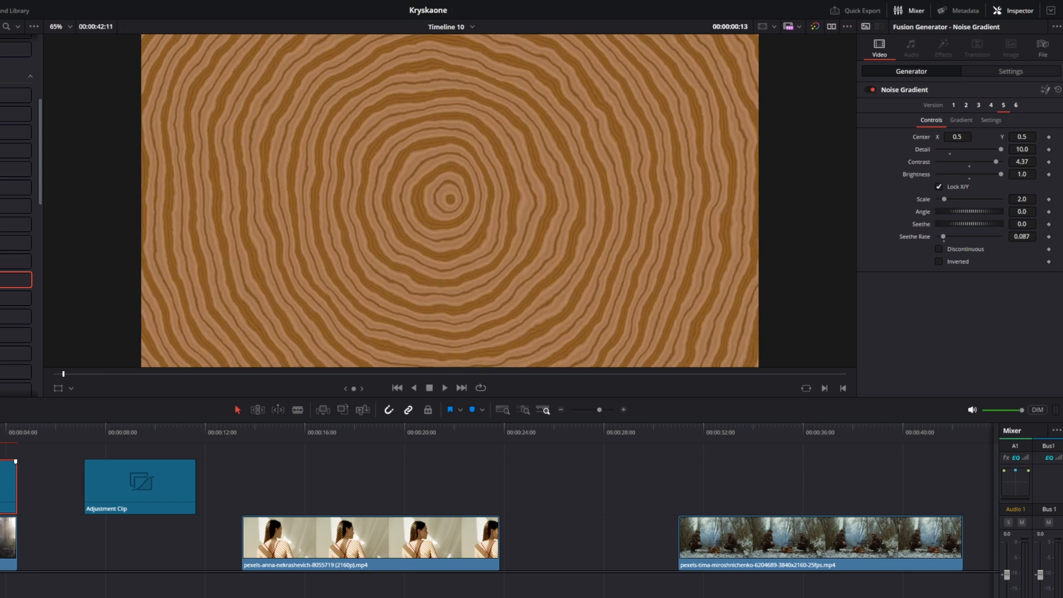
{"action": "left_click", "coordinate": [1017, 105]}
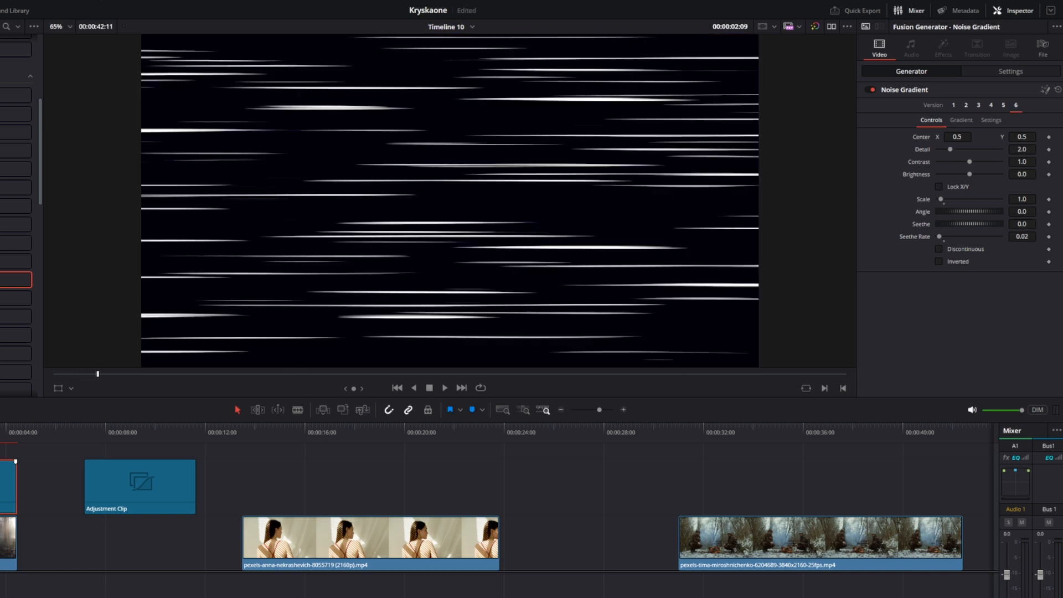
{"action": "left_click", "coordinate": [954, 105]}
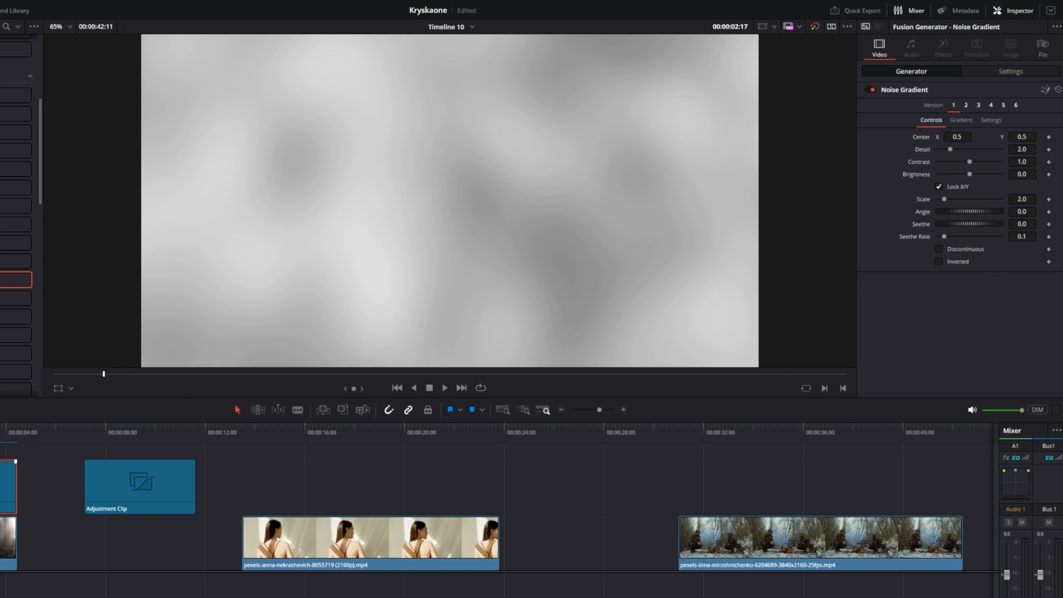
Step: Set the alpha of the Noise Gradient's black gradient stop to 0.0 and of its white stop to 0.457
{"action": "left_click", "coordinate": [960, 122]}
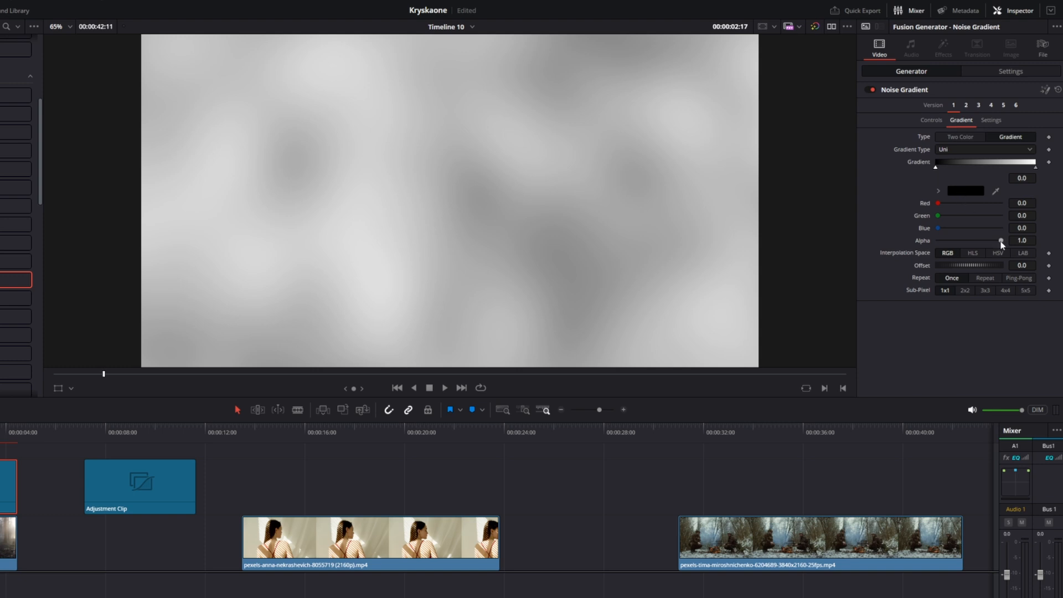
{"action": "left_click_drag", "start_coordinate": [1001, 241], "coordinate": [926, 244]}
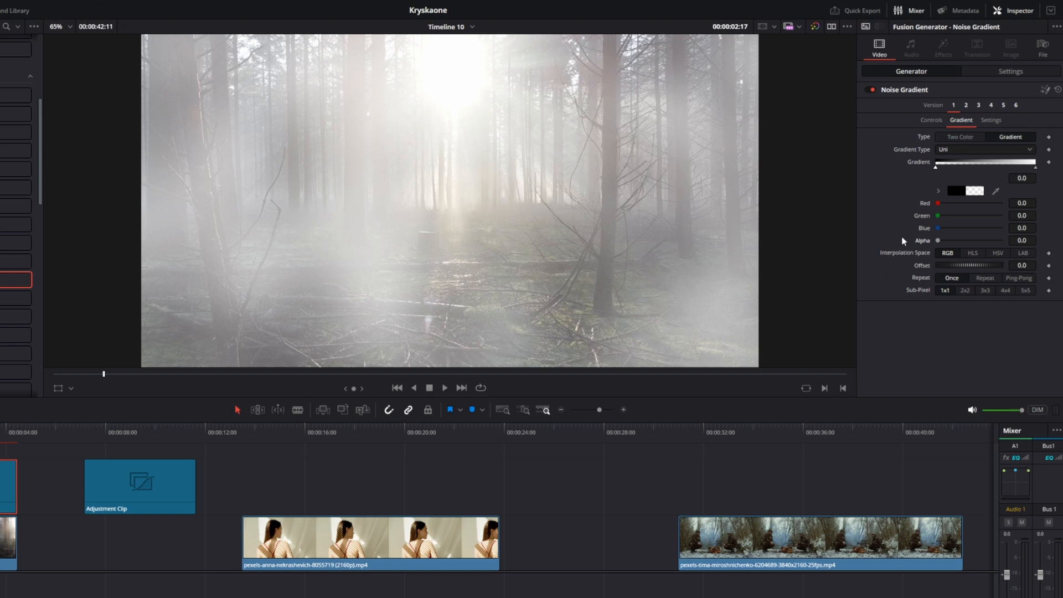
{"action": "left_click", "coordinate": [1035, 166]}
{"action": "left_click_drag", "start_coordinate": [1000, 242], "coordinate": [975, 242]}
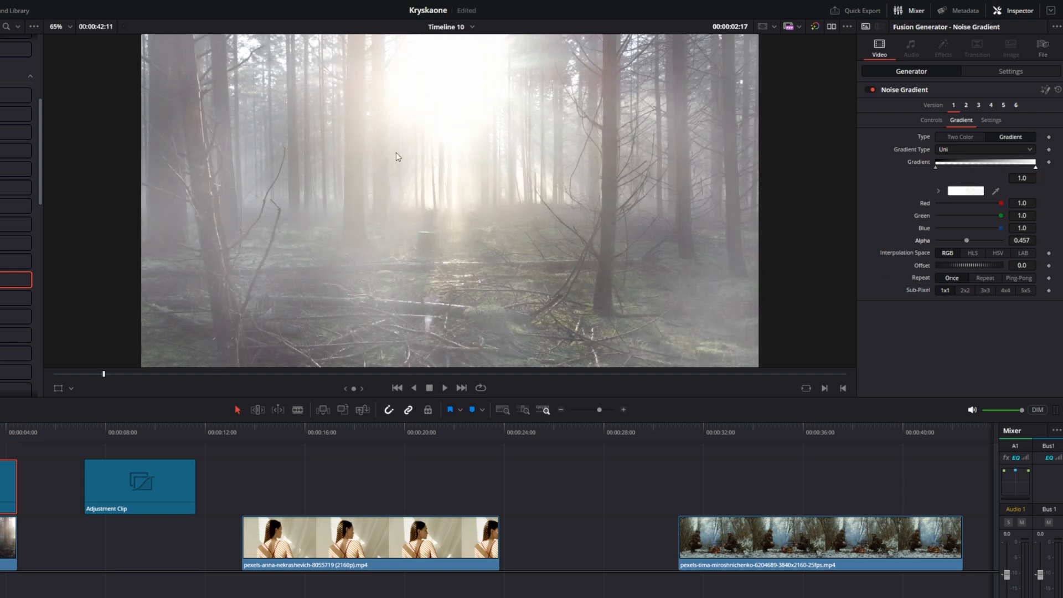
Step: Set the Noise Gradient's Detail to 1.02 and its Scale to 1.73
{"action": "left_click", "coordinate": [933, 121]}
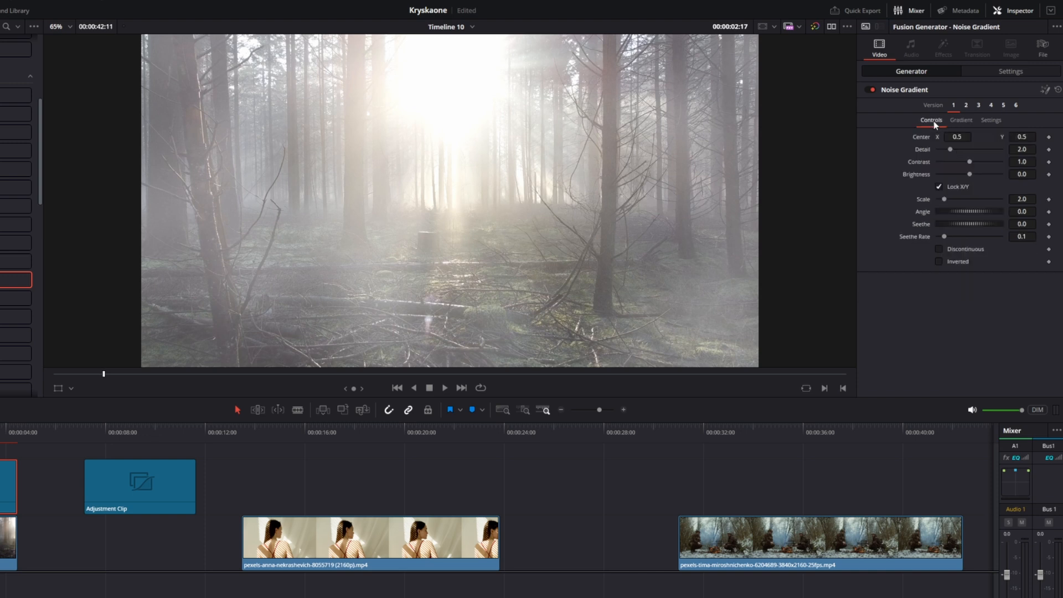
{"action": "left_click_drag", "start_coordinate": [949, 151], "coordinate": [946, 152]}
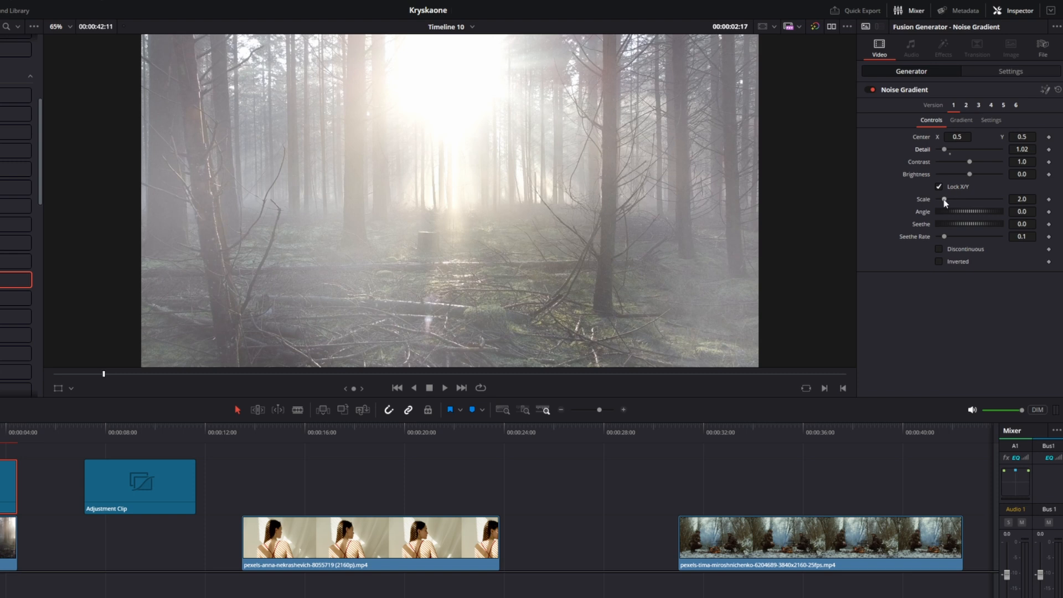
{"action": "left_click_drag", "start_coordinate": [945, 200], "coordinate": [944, 201]}
Step: Keyframe the Noise Gradient's Scale from the clip's start to 2.99 at its end, and play the animation back
{"action": "left_click_drag", "start_coordinate": [1, 428], "coordinate": [0, 428]}
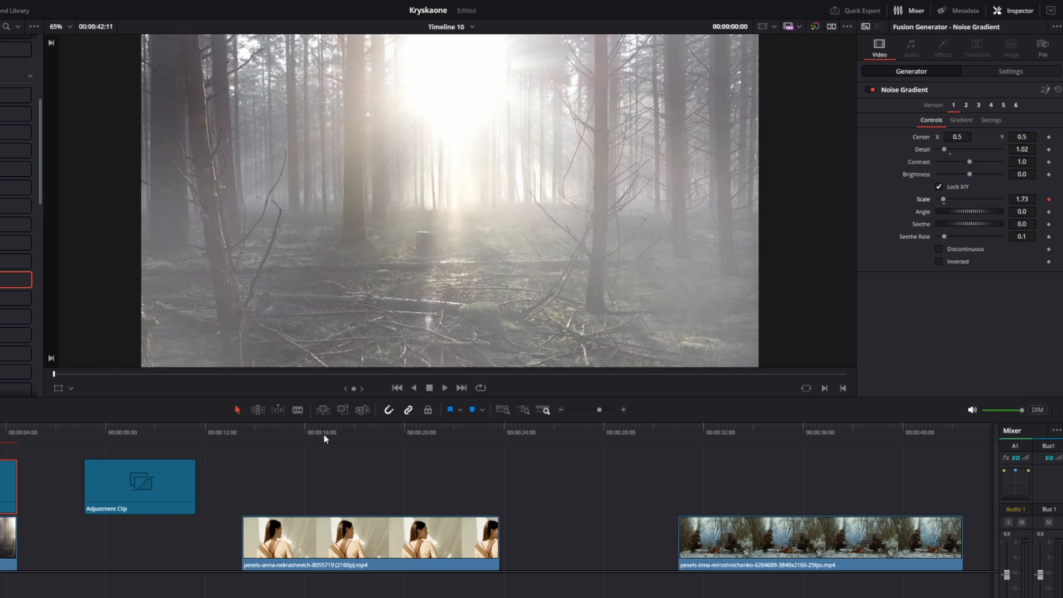
{"action": "left_click", "coordinate": [11, 432]}
{"action": "left_click", "coordinate": [18, 429]}
{"action": "left_click_drag", "start_coordinate": [944, 200], "coordinate": [948, 200]}
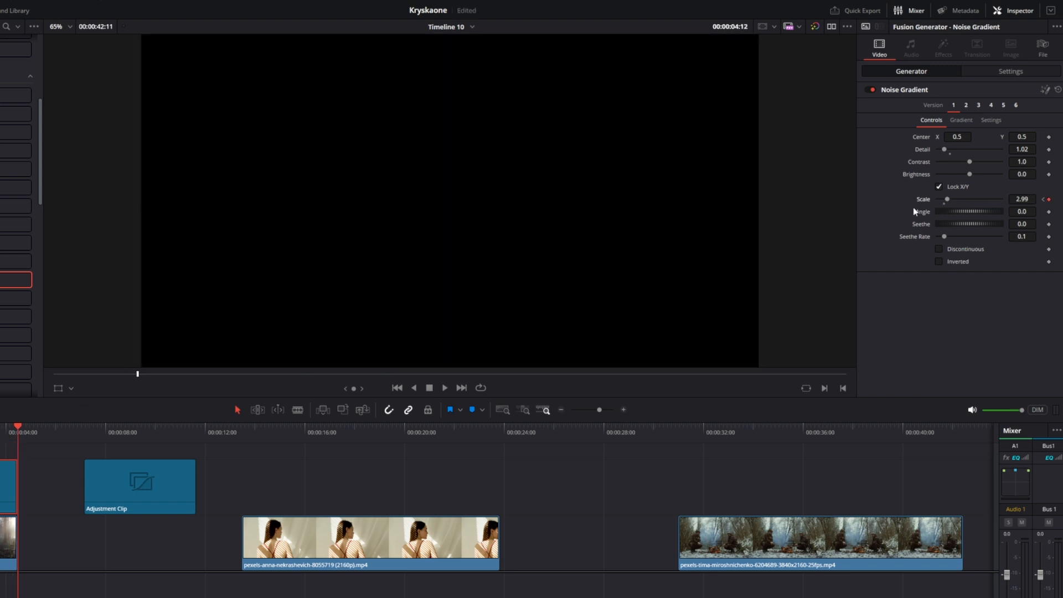
{"action": "key", "text": "Home"}
{"action": "key", "text": "space"}
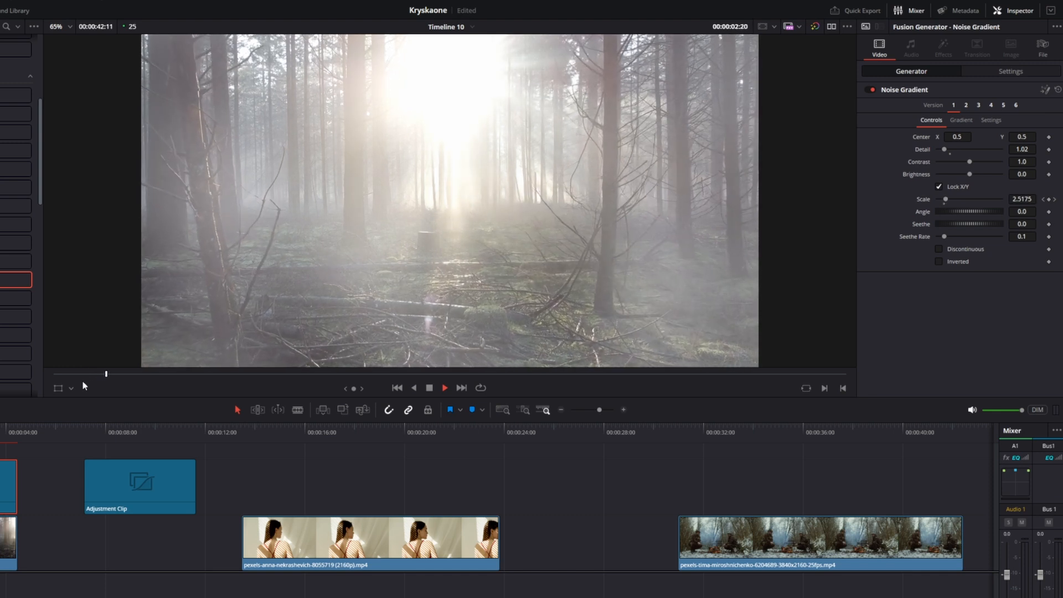
{"action": "key", "text": "space"}
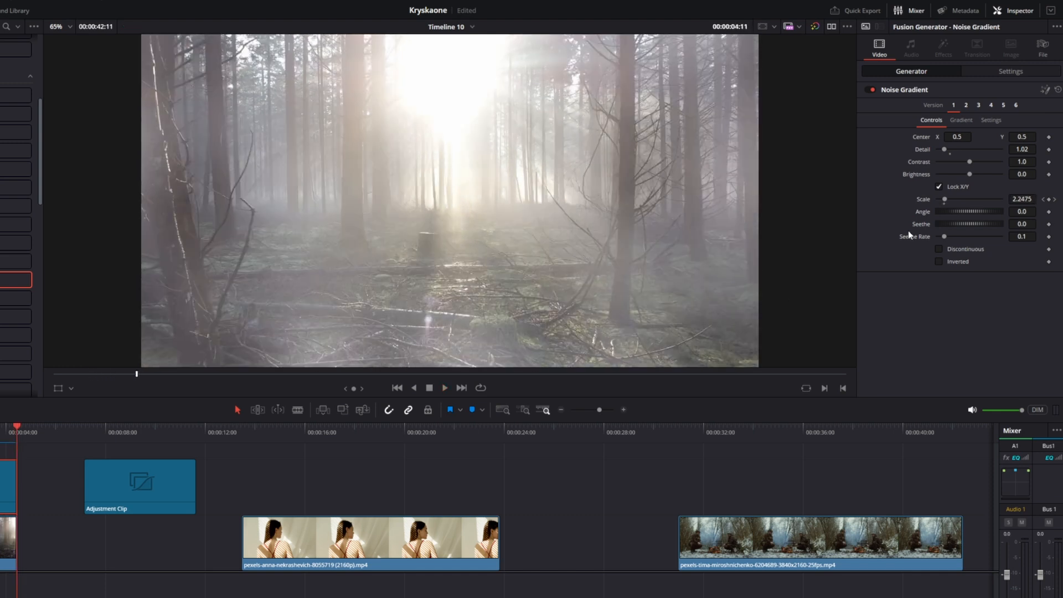
Step: Set the Noise Gradient's Seethe to 0.007, Seethe Rate to 0.076, Contrast to 0.64 and Brightness to 0.02
{"action": "left_click_drag", "start_coordinate": [958, 225], "coordinate": [997, 237]}
{"action": "mouse_move", "coordinate": [970, 163]}
{"action": "left_mouse_down"}
{"action": "mouse_move", "coordinate": [960, 166]}
{"action": "mouse_move", "coordinate": [971, 176]}
{"action": "left_mouse_up"}
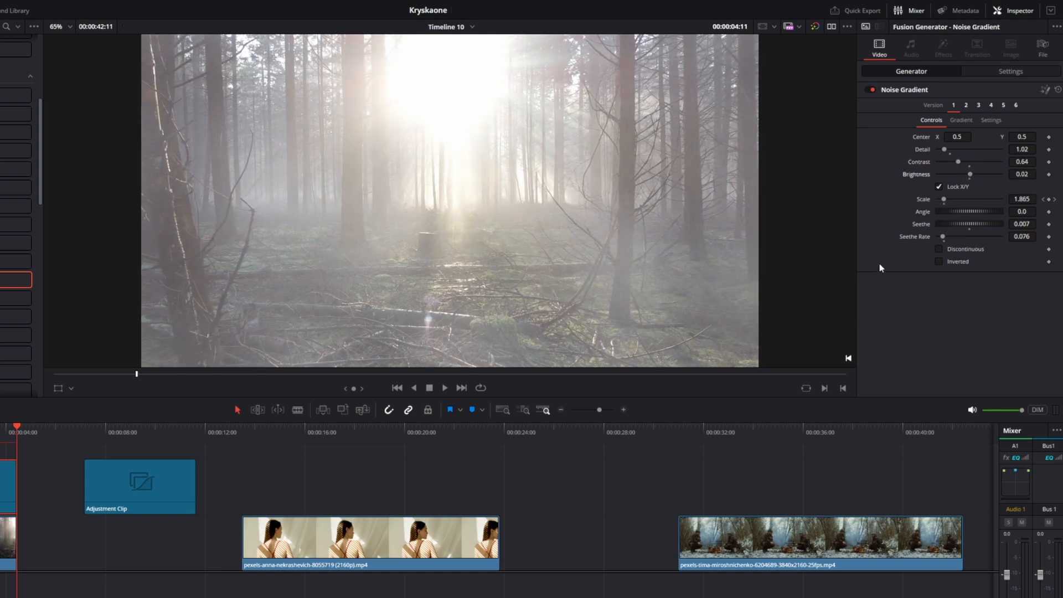
Step: Set the Noise Gradient clip's composite mode to Screen and its opacity to 56.49
{"action": "left_click", "coordinate": [1008, 74]}
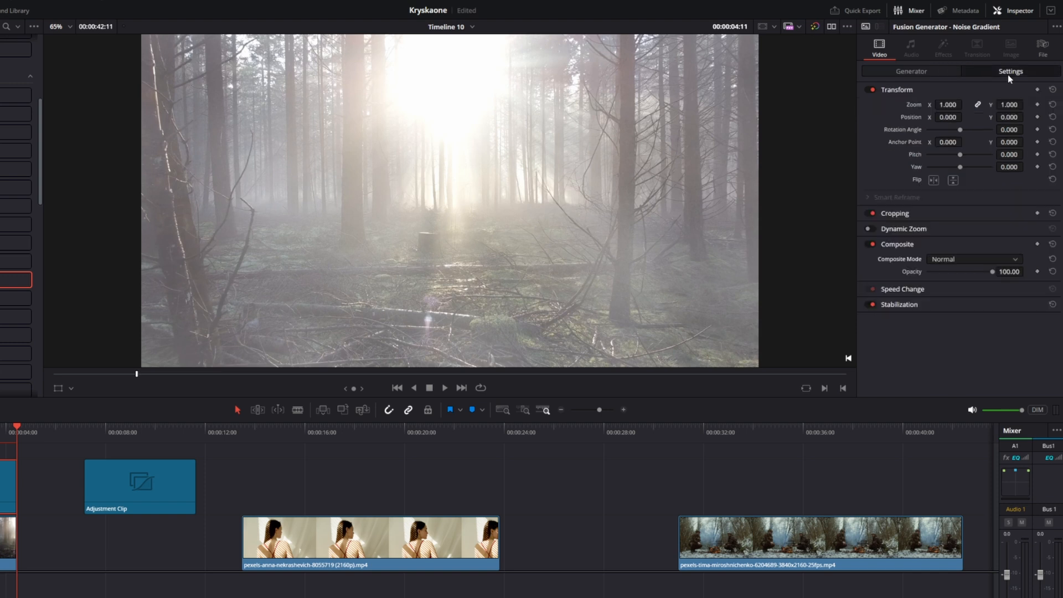
{"action": "left_click", "coordinate": [958, 259]}
{"action": "scroll", "coordinate": [968, 307], "scroll_direction": "down", "scroll_amount": 4}
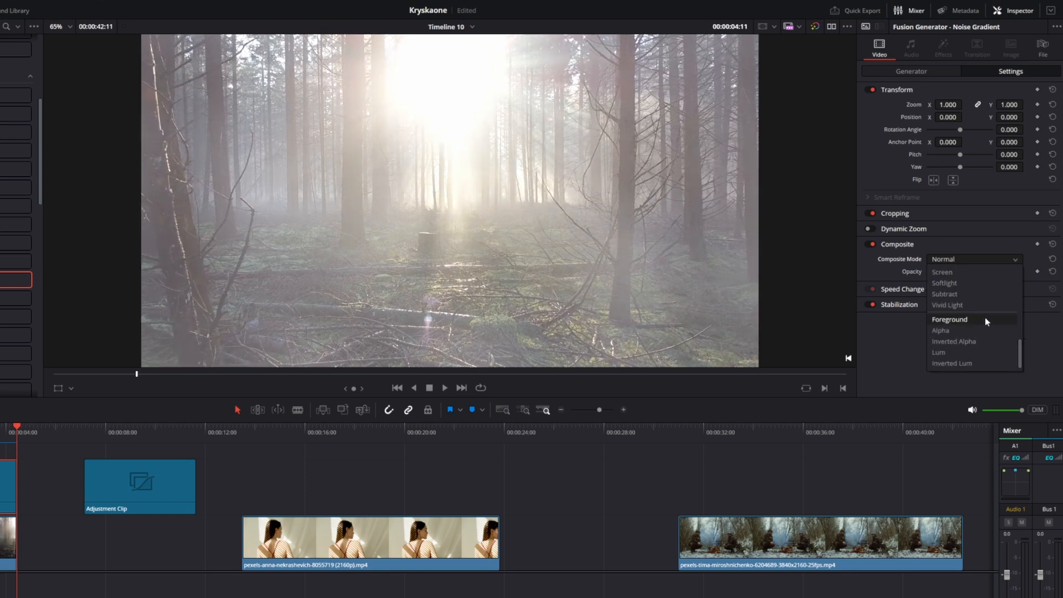
{"action": "scroll", "coordinate": [975, 314], "scroll_direction": "down", "scroll_amount": 3}
{"action": "left_click", "coordinate": [951, 306]}
{"action": "left_click_drag", "start_coordinate": [995, 271], "coordinate": [965, 273]}
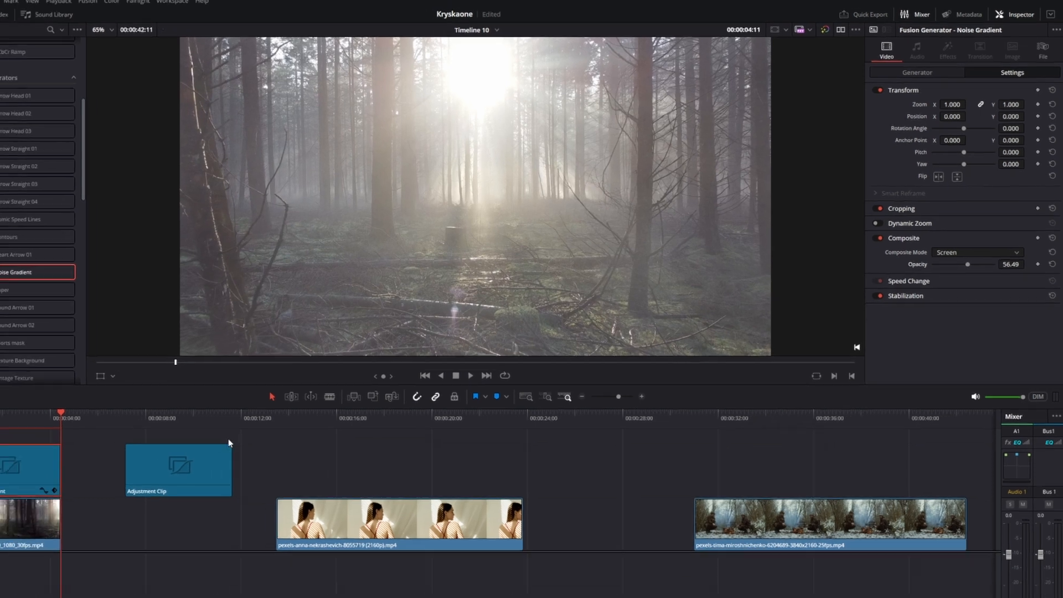
Step: Toggle the Noise Gradient generator off and on to compare the forest shot with and without fog
{"action": "left_click", "coordinate": [911, 70]}
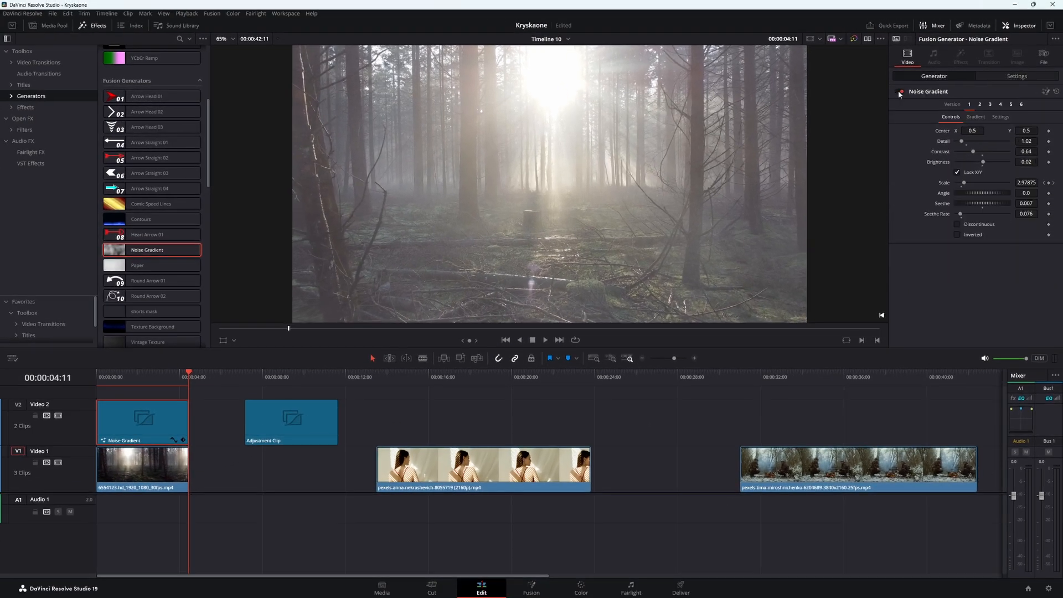
{"action": "left_click", "coordinate": [900, 91]}
{"action": "left_click", "coordinate": [903, 91]}
Step: Delete the Noise Gradient clip and place the adjustment clip directly above the forest clip in its place
{"action": "key", "text": "Delete"}
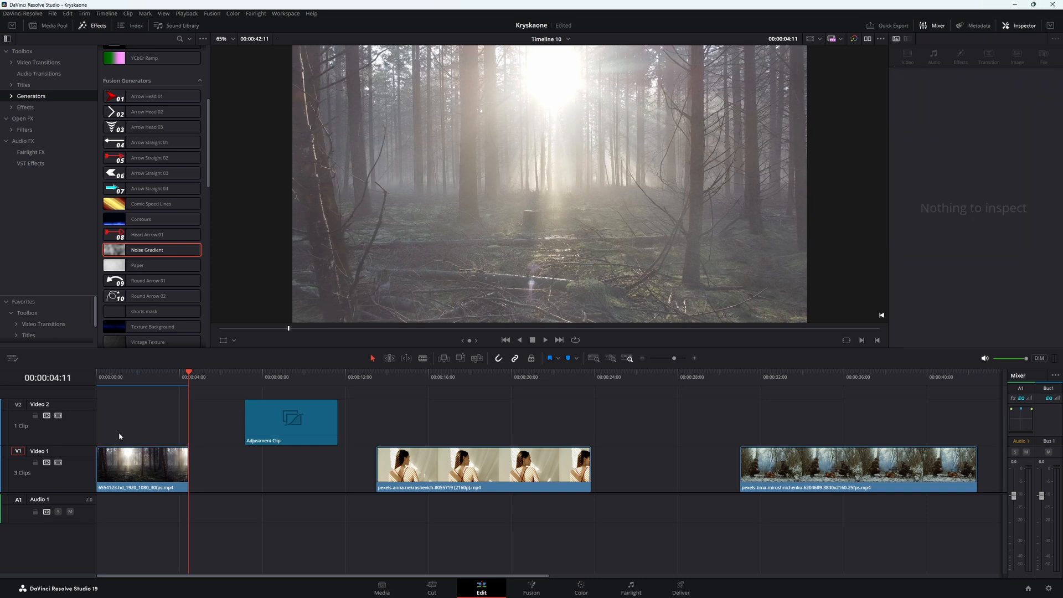
{"action": "left_click_drag", "start_coordinate": [275, 426], "coordinate": [126, 426]}
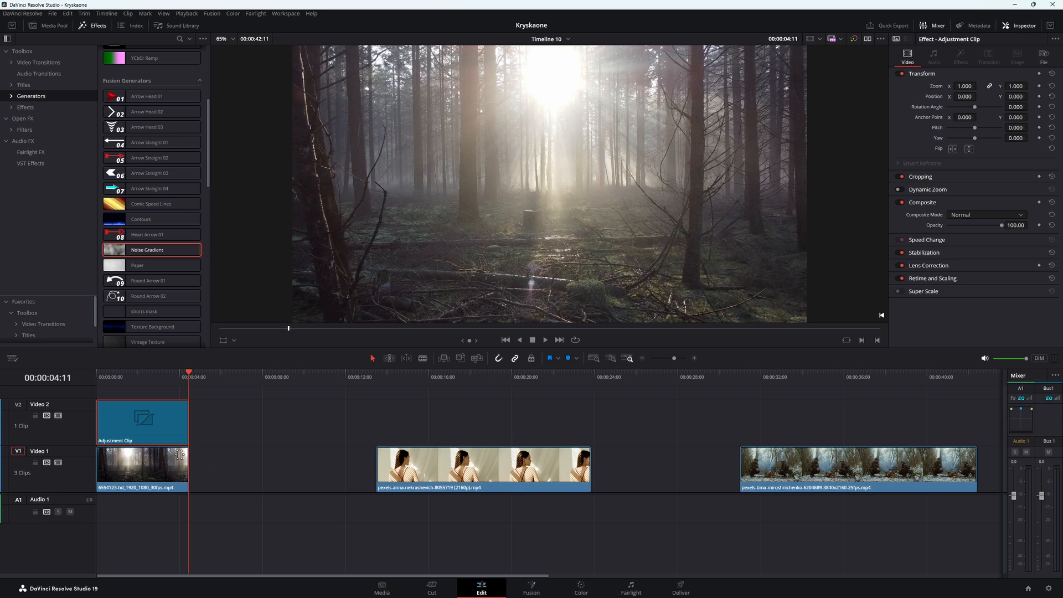
{"action": "left_click", "coordinate": [230, 468]}
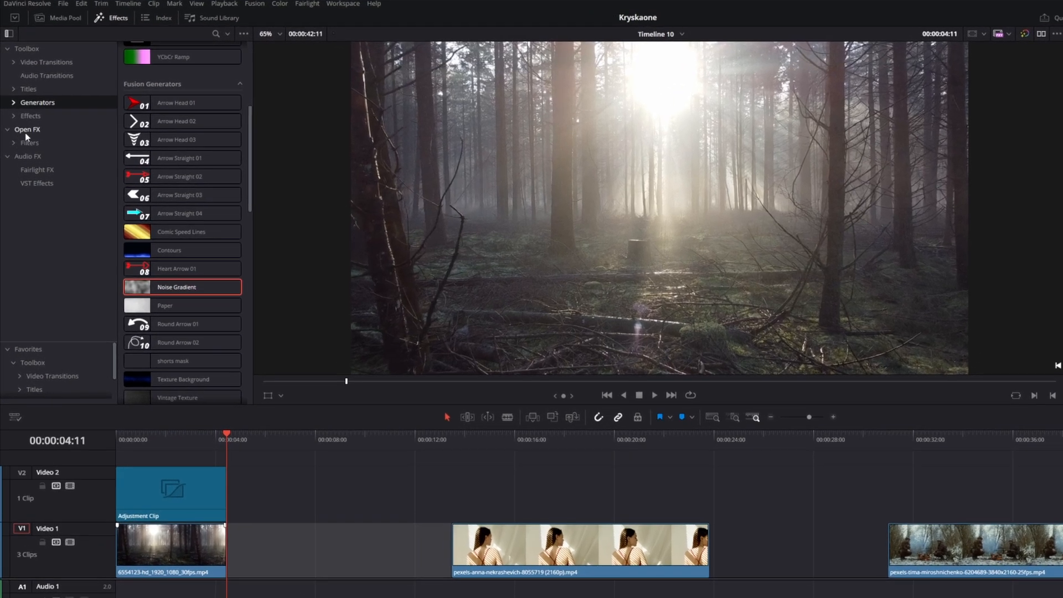
Step: Apply the Resolve FX Texture effect Fast Noise to the adjustment clip above the forest footage
{"action": "left_click", "coordinate": [24, 131]}
{"action": "scroll", "coordinate": [186, 171], "scroll_direction": "down", "scroll_amount": 10}
{"action": "scroll", "coordinate": [185, 171], "scroll_direction": "down", "scroll_amount": 12}
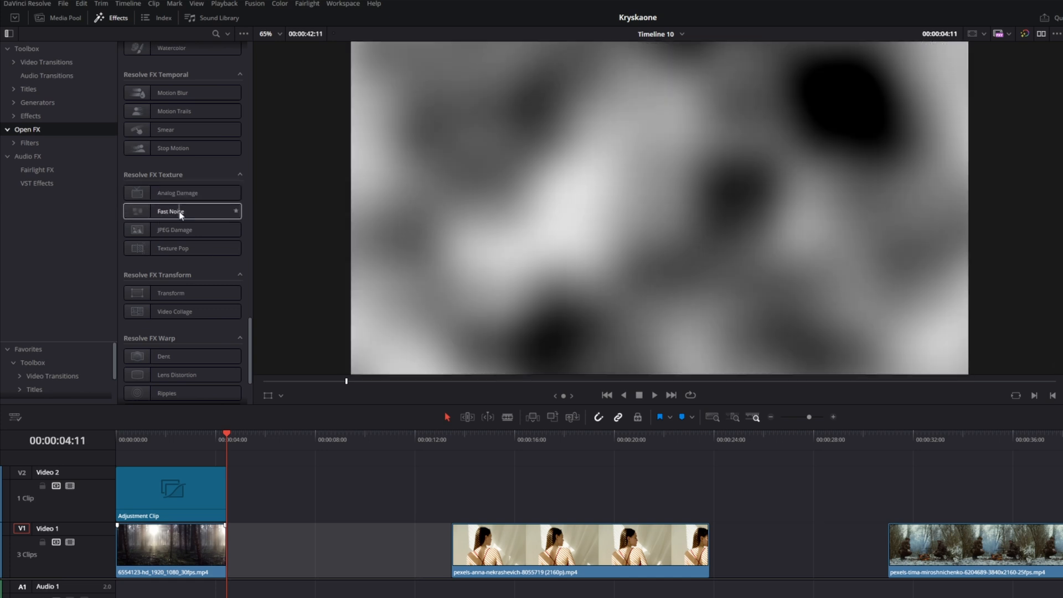
{"action": "left_click_drag", "start_coordinate": [180, 213], "coordinate": [172, 492]}
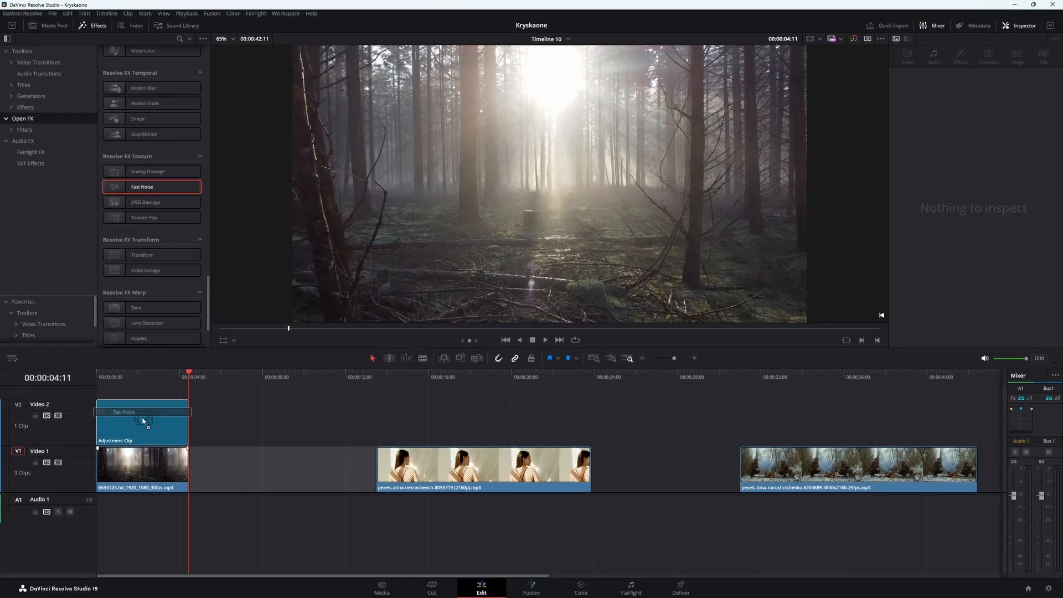
{"action": "mouse_move", "coordinate": [143, 421]}
{"action": "left_mouse_down"}
{"action": "mouse_move", "coordinate": [143, 469]}
{"action": "mouse_move", "coordinate": [138, 427]}
{"action": "left_mouse_up"}
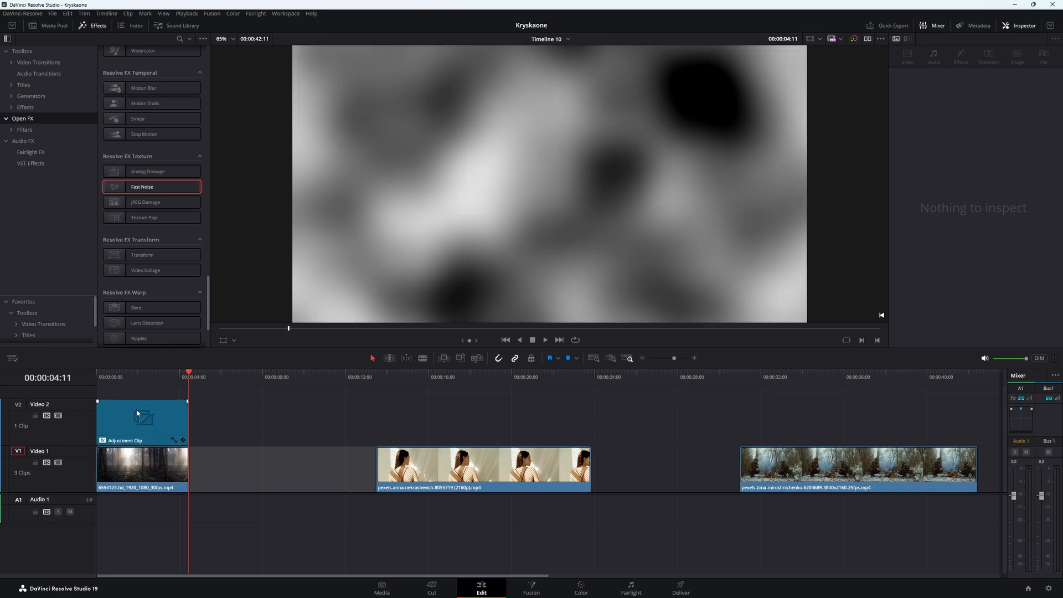
Step: Open the adjustment clip's Fast Noise settings and try a Scale of 1.721 with an H/V Ratio of 0.552
{"action": "left_click", "coordinate": [142, 419]}
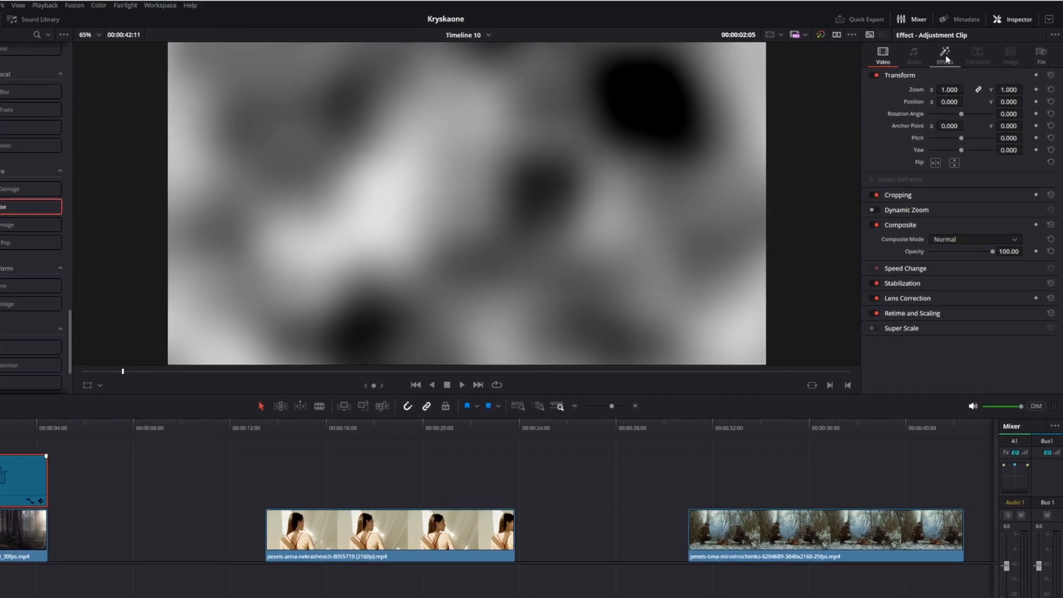
{"action": "left_click", "coordinate": [961, 59]}
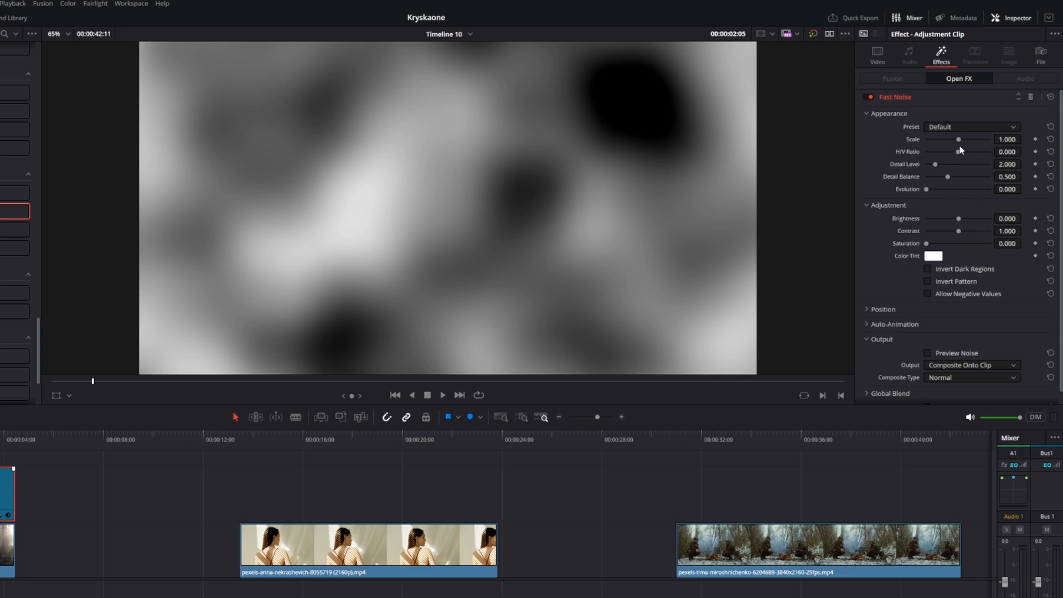
{"action": "left_click_drag", "start_coordinate": [958, 139], "coordinate": [994, 151]}
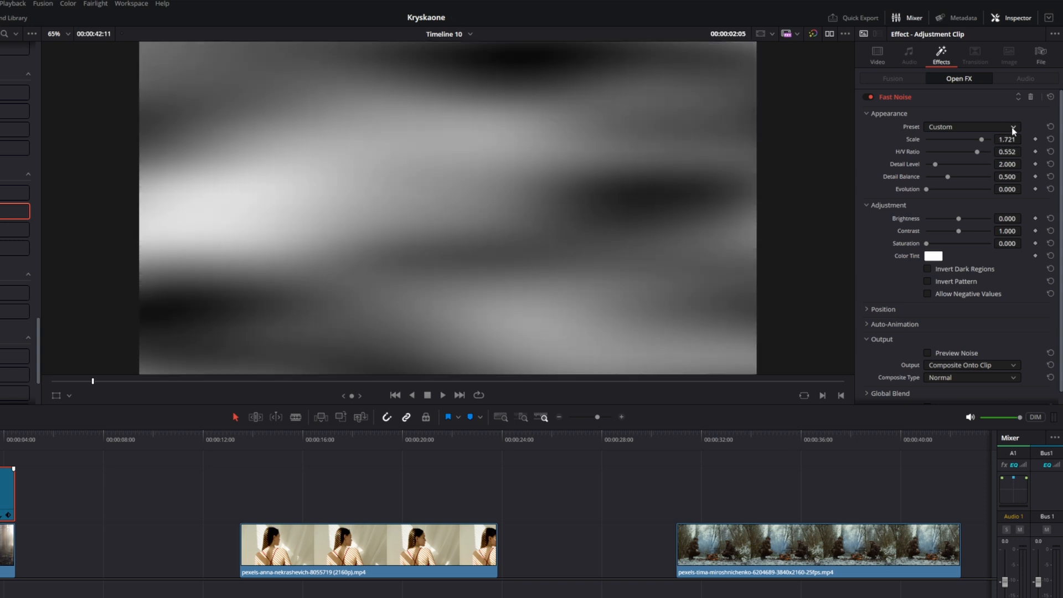
Step: Set the Fast Noise preset to Mist and play the forest clip from its start to preview the effect
{"action": "left_click", "coordinate": [1014, 127]}
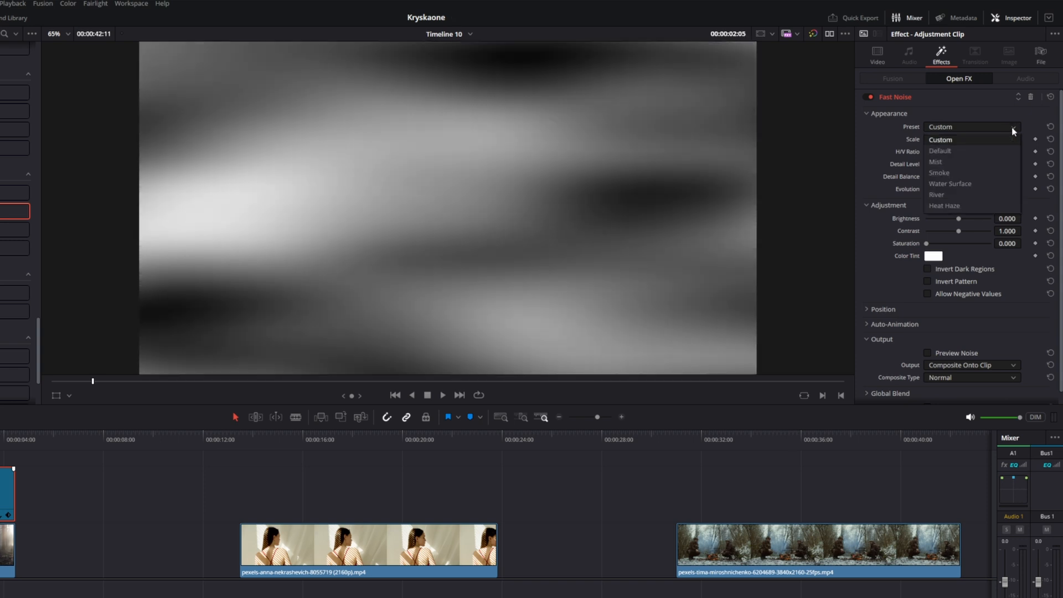
{"action": "left_click", "coordinate": [976, 160]}
{"action": "key", "text": "Home"}
{"action": "key", "text": "space"}
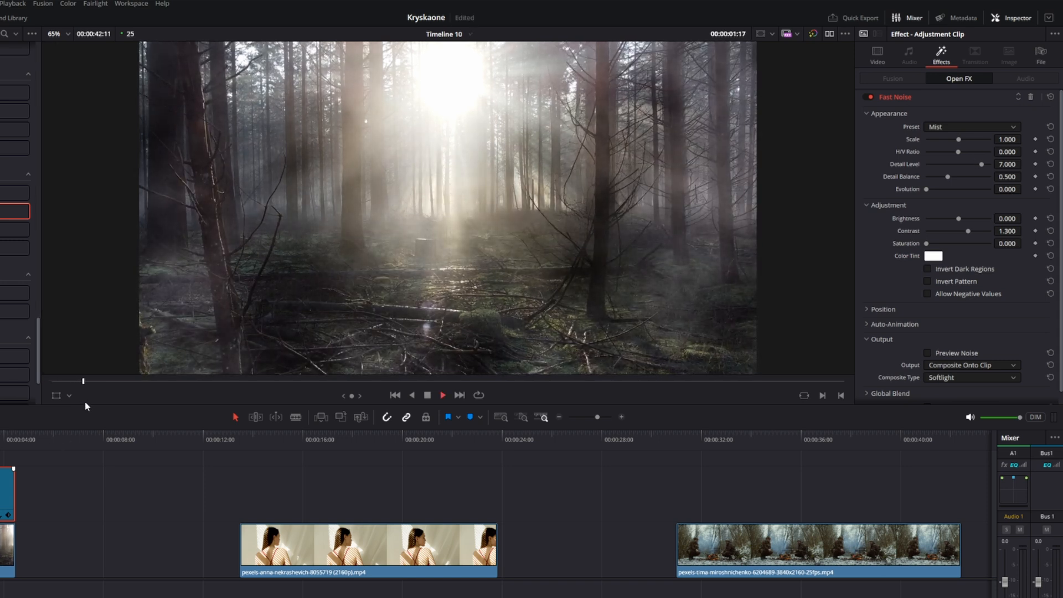
{"action": "key", "text": "space"}
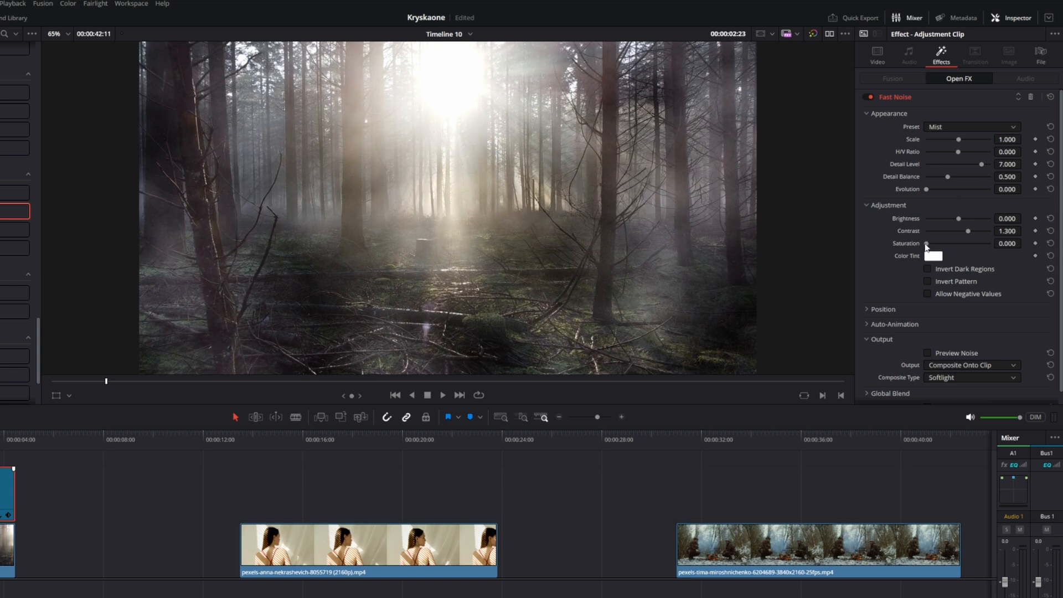
Step: Try a Saturation of 1.000 and the Heat Haze preset on the Fast Noise effect, returning the preset to Mist
{"action": "left_click_drag", "start_coordinate": [930, 245], "coordinate": [1022, 248]}
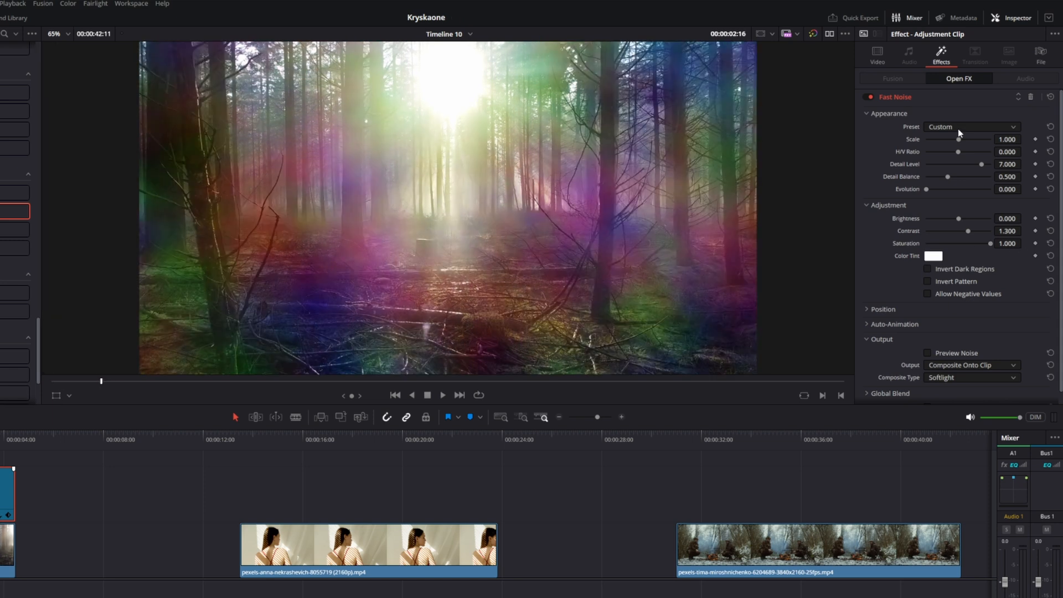
{"action": "left_click", "coordinate": [958, 130]}
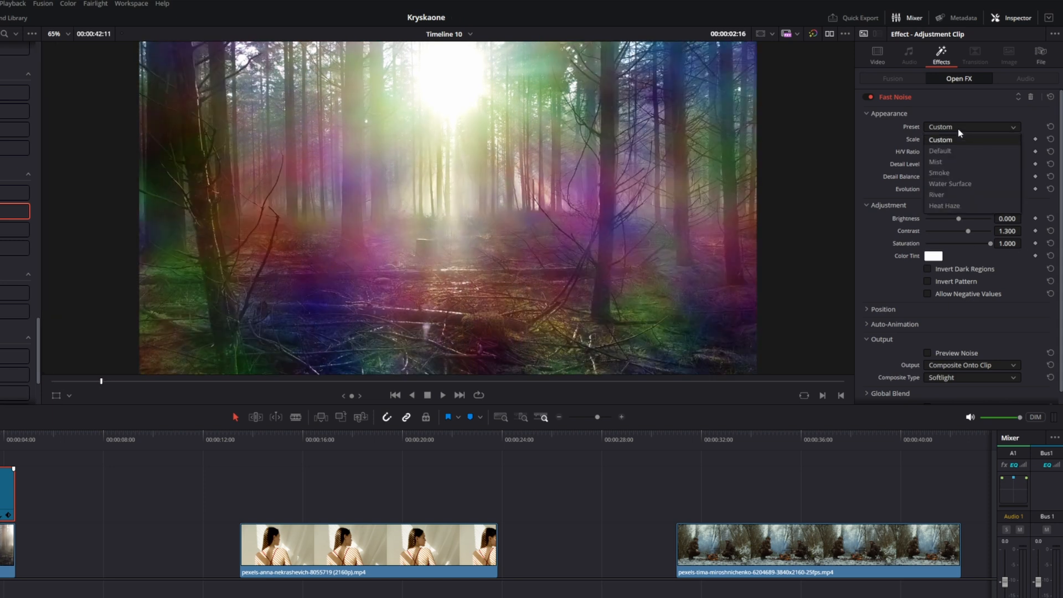
{"action": "left_click", "coordinate": [948, 171]}
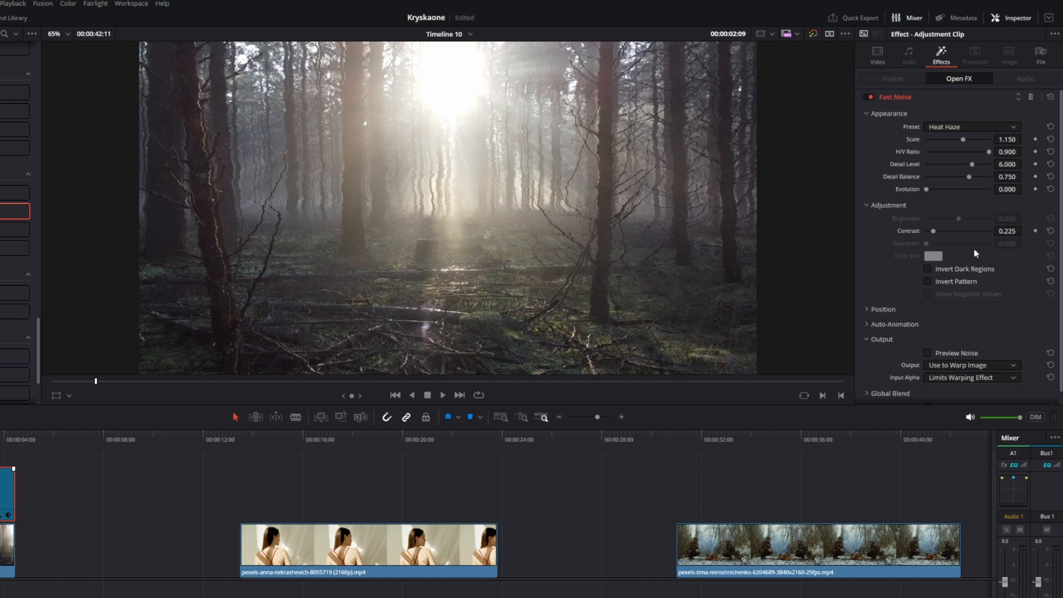
{"action": "left_click", "coordinate": [981, 128]}
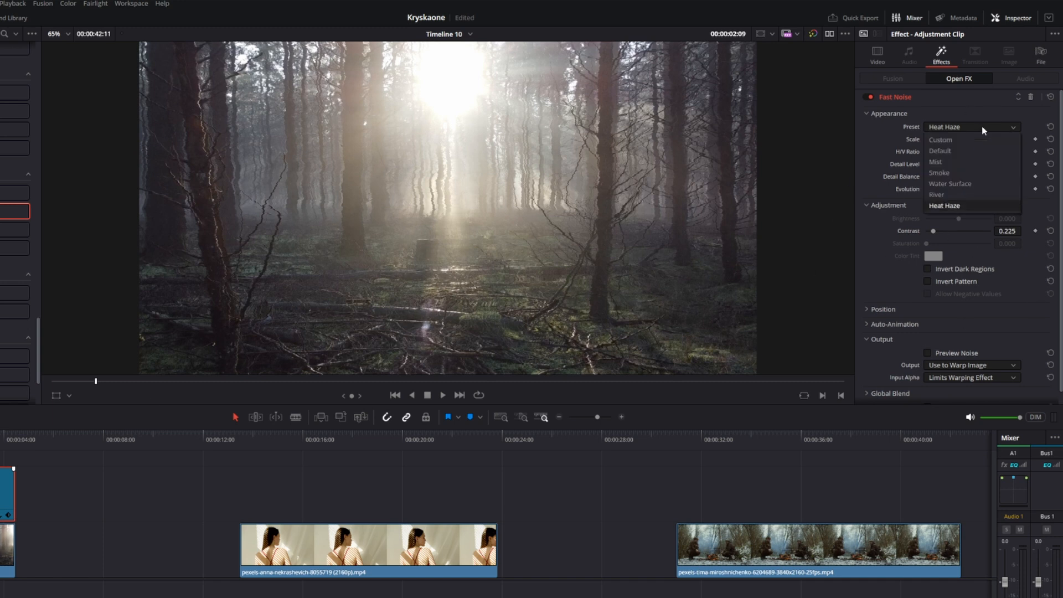
{"action": "left_click", "coordinate": [962, 161]}
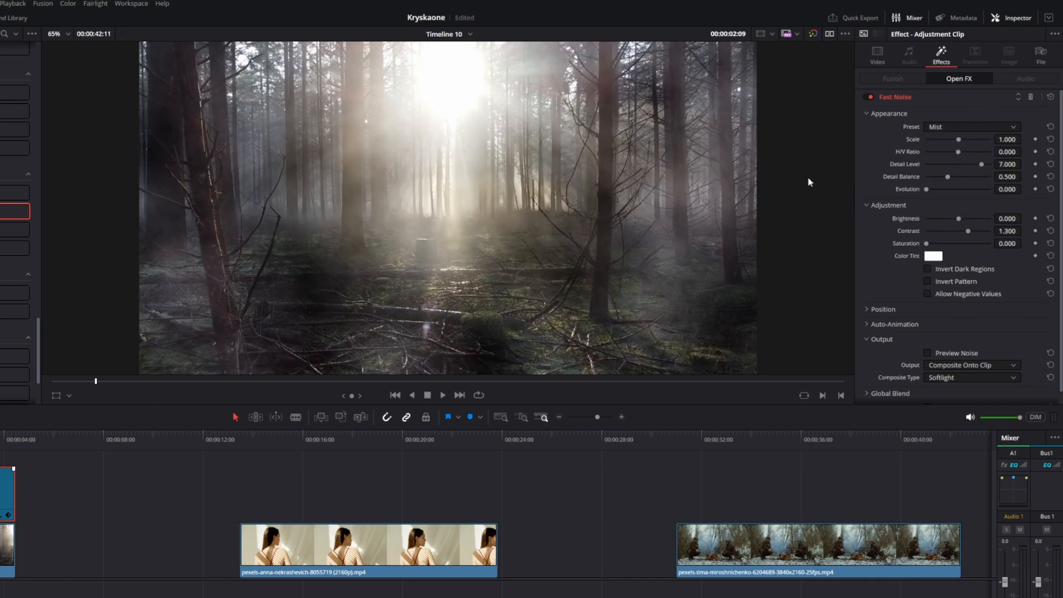
Step: Set the Fast Noise Scale to 1.612, H/V Ratio to 0.302 and Evolution to 0.078
{"action": "mouse_move", "coordinate": [959, 140]}
{"action": "left_mouse_down"}
{"action": "mouse_move", "coordinate": [979, 142]}
{"action": "mouse_move", "coordinate": [961, 152]}
{"action": "mouse_move", "coordinate": [970, 153]}
{"action": "left_mouse_up"}
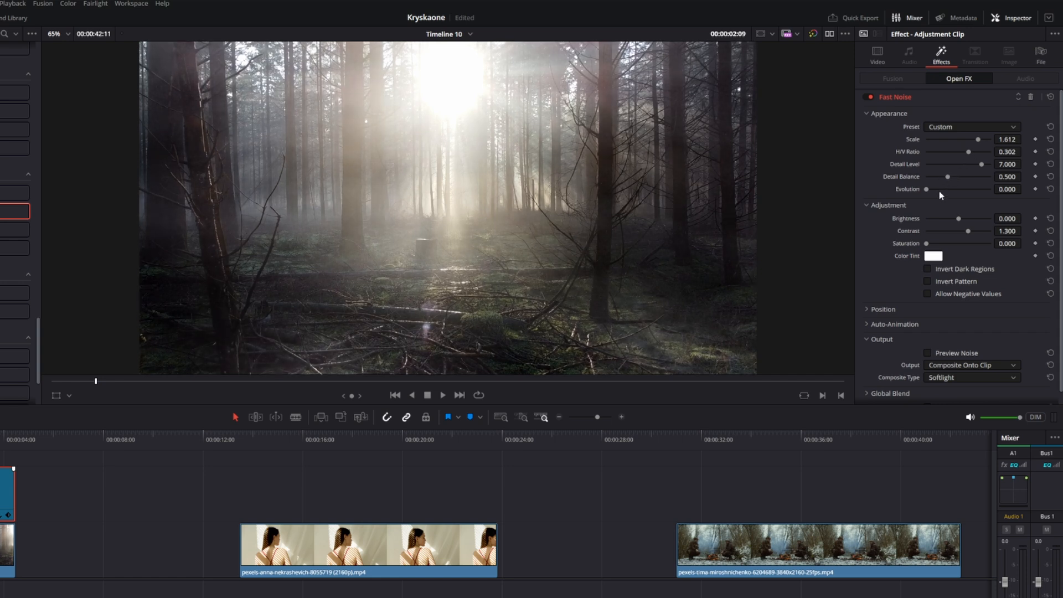
{"action": "left_click_drag", "start_coordinate": [936, 190], "coordinate": [932, 190]}
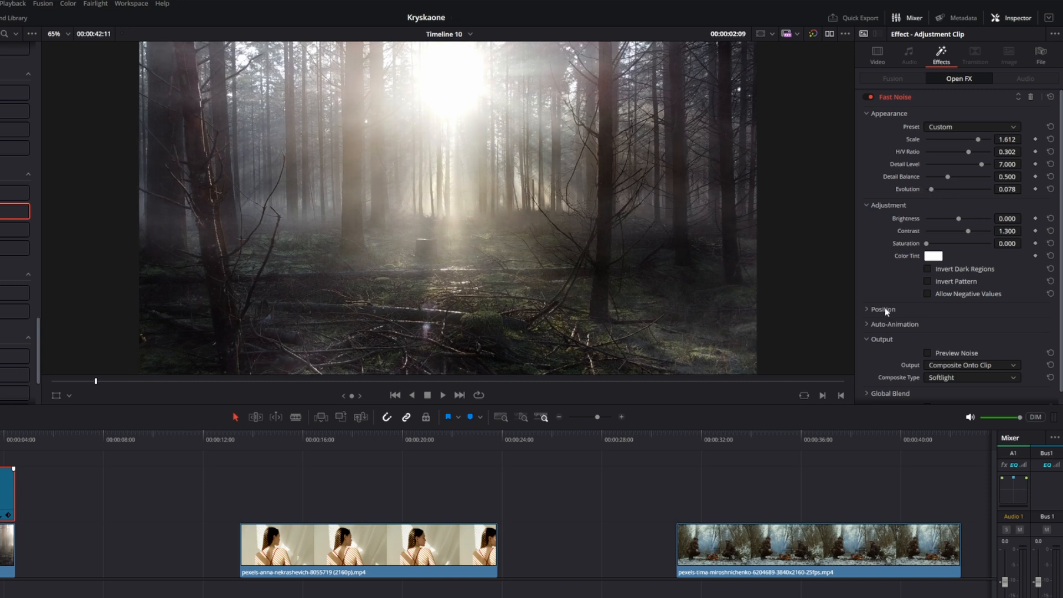
Step: Try a Velocity X change in the Fast Noise Auto-Animation, undo it, and play the forest clip from its start
{"action": "left_click", "coordinate": [895, 324]}
{"action": "scroll", "coordinate": [951, 299], "scroll_direction": "down", "scroll_amount": 2}
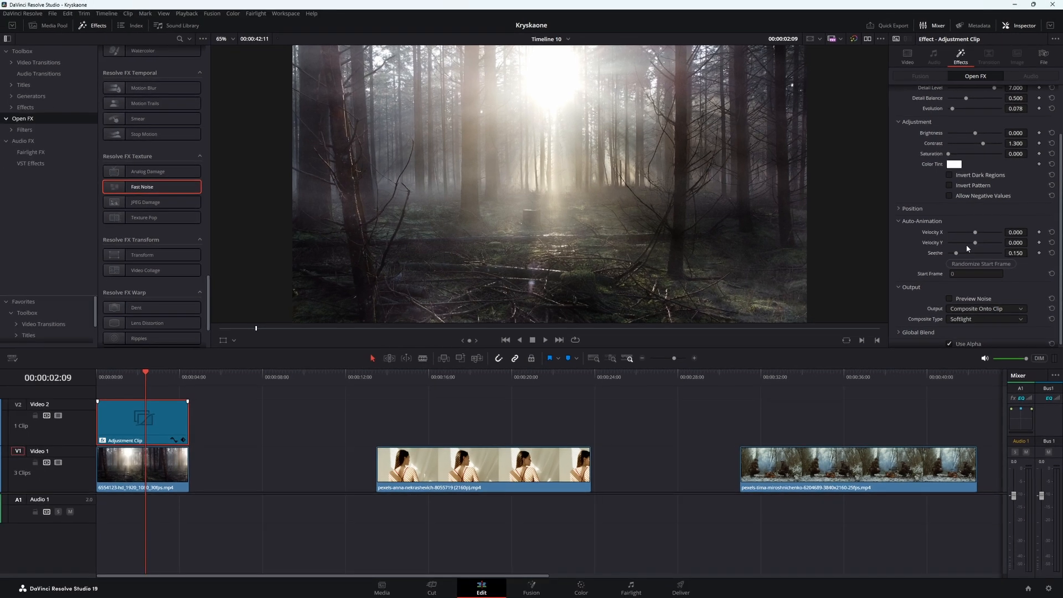
{"action": "left_click_drag", "start_coordinate": [976, 233], "coordinate": [976, 234]}
{"action": "key", "text": "ctrl+z"}
{"action": "left_click", "coordinate": [102, 374]}
{"action": "key", "text": "space"}
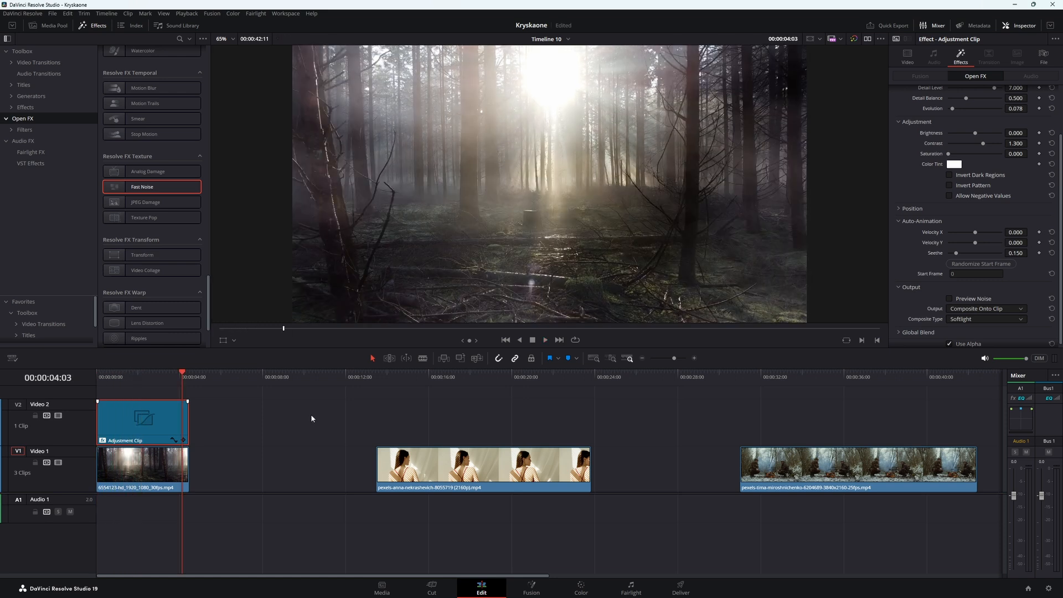
Step: Move the playhead to the clip of the woman and open it on the Color page with the clip thumbnails hidden
{"action": "scroll", "coordinate": [307, 415], "scroll_direction": "right", "scroll_amount": 3}
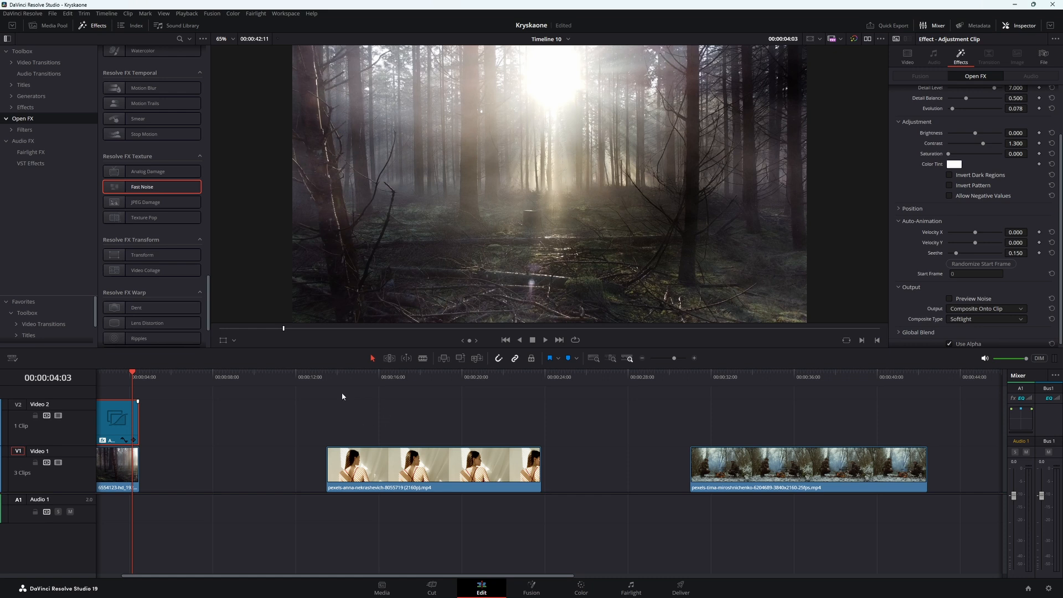
{"action": "mouse_move", "coordinate": [344, 378]}
{"action": "left_mouse_down"}
{"action": "mouse_move", "coordinate": [374, 382]}
{"action": "mouse_move", "coordinate": [352, 389]}
{"action": "left_mouse_up"}
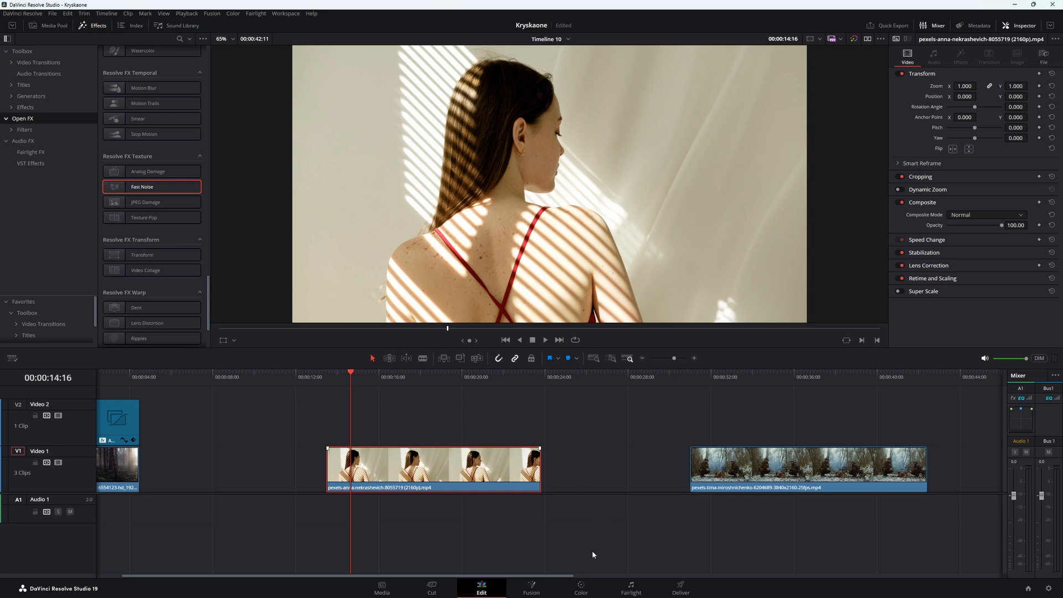
{"action": "left_click", "coordinate": [581, 588]}
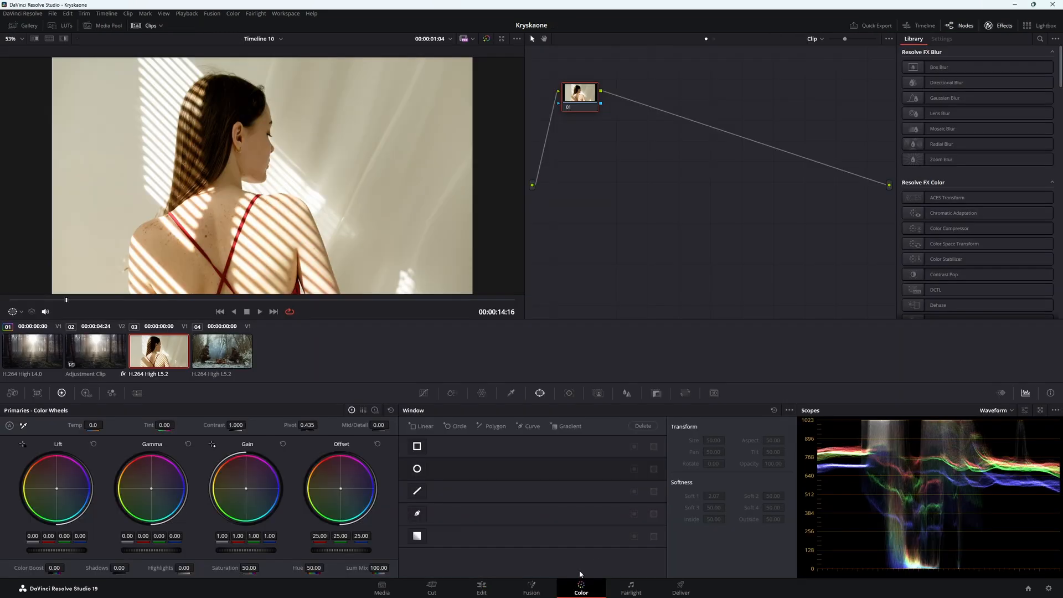
{"action": "left_click", "coordinate": [149, 26]}
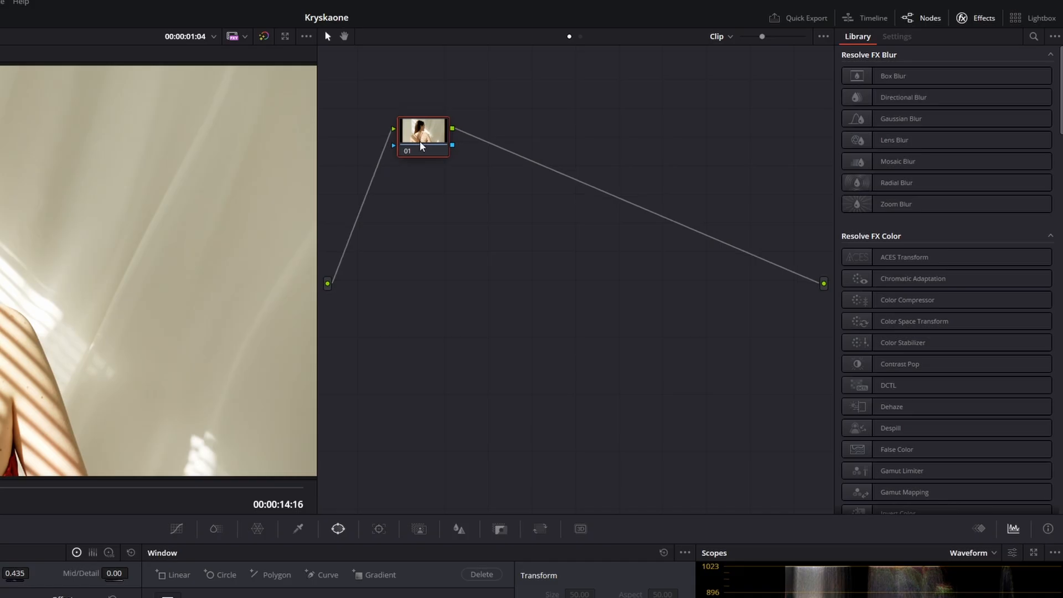
Step: Add a serial node after node 01 and a layer node beneath it, spacing the nodes apart in the graph
{"action": "left_click_drag", "start_coordinate": [592, 100], "coordinate": [608, 140]}
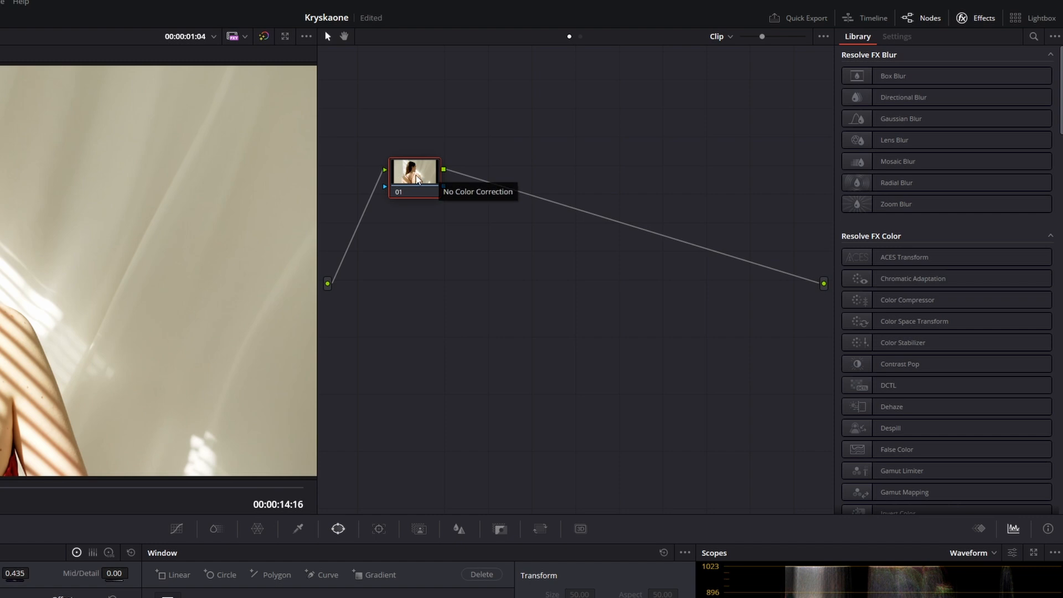
{"action": "key", "text": "alt+s"}
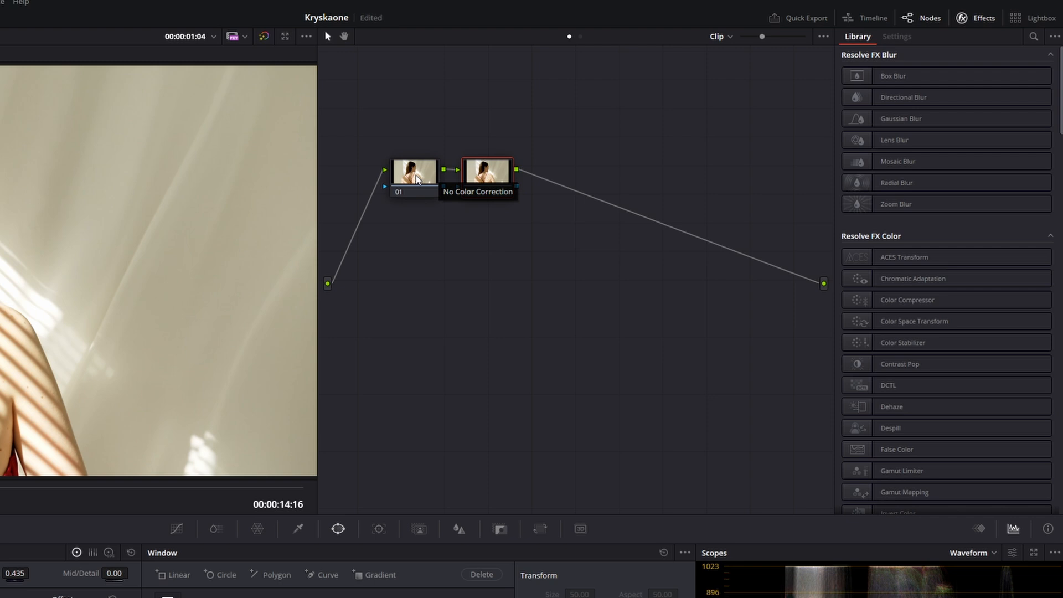
{"action": "left_click_drag", "start_coordinate": [494, 166], "coordinate": [607, 173]}
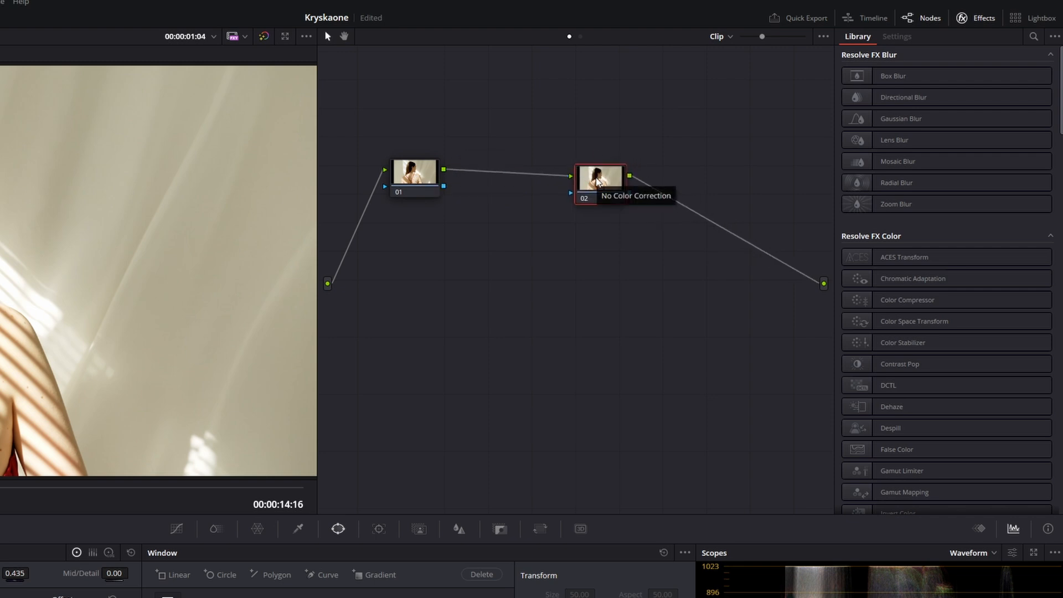
{"action": "key", "text": "alt+p"}
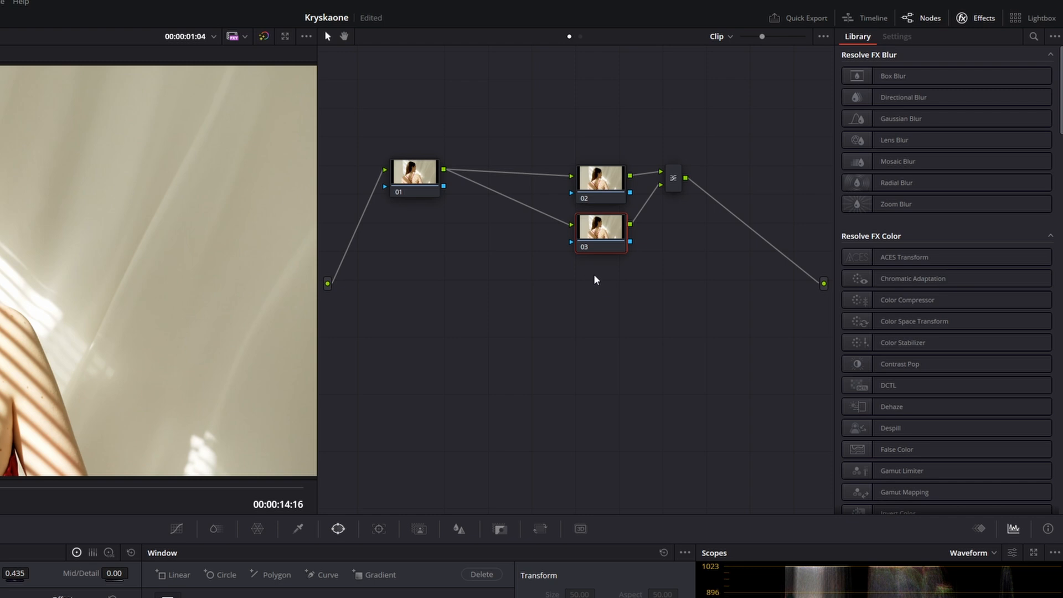
{"action": "mouse_move", "coordinate": [609, 243]}
{"action": "left_mouse_down"}
{"action": "mouse_move", "coordinate": [614, 274]}
{"action": "mouse_move", "coordinate": [601, 259]}
{"action": "left_mouse_up"}
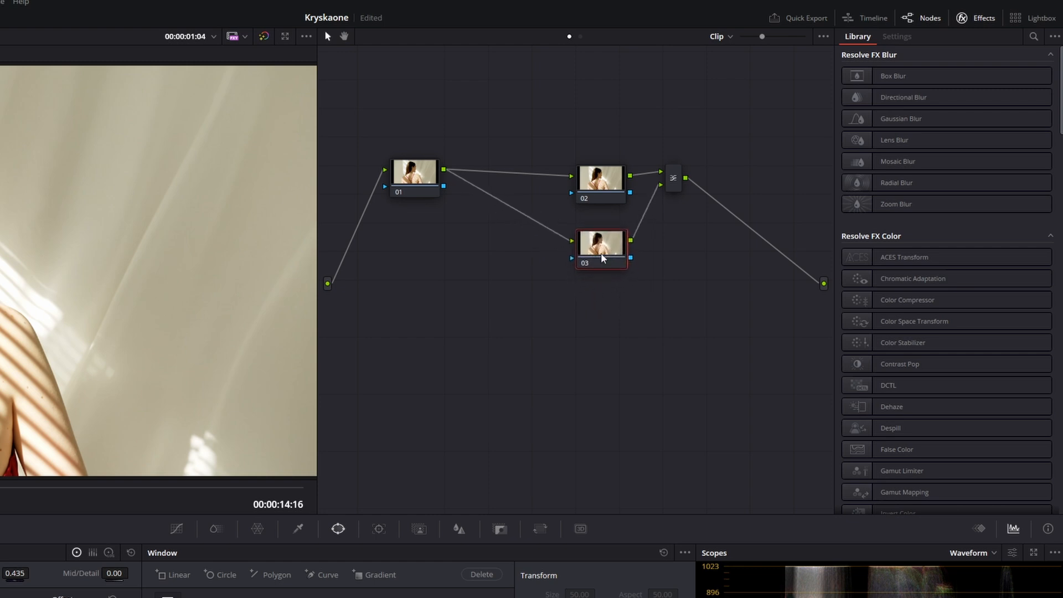
Step: Apply Gaussian Blur to node 03 with a strength of 1.000 and lower the node's Saturation to 0.60
{"action": "left_click", "coordinate": [914, 120]}
{"action": "left_click", "coordinate": [978, 21]}
{"action": "left_click", "coordinate": [979, 22]}
{"action": "left_click_drag", "start_coordinate": [909, 120], "coordinate": [604, 243]}
{"action": "left_click_drag", "start_coordinate": [945, 76], "coordinate": [981, 74]}
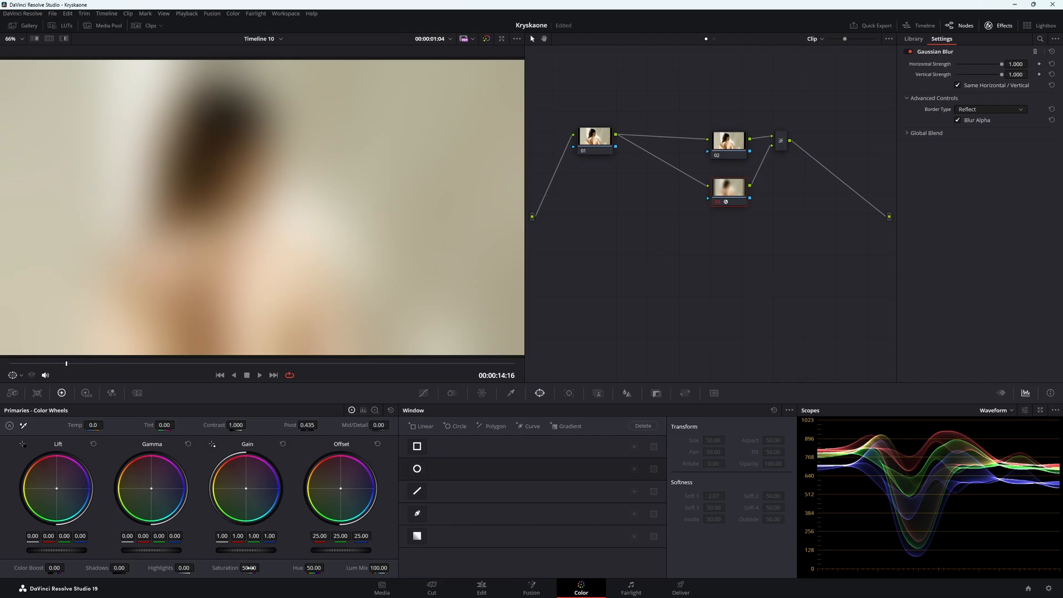
{"action": "left_click_drag", "start_coordinate": [250, 568], "coordinate": [120, 568]}
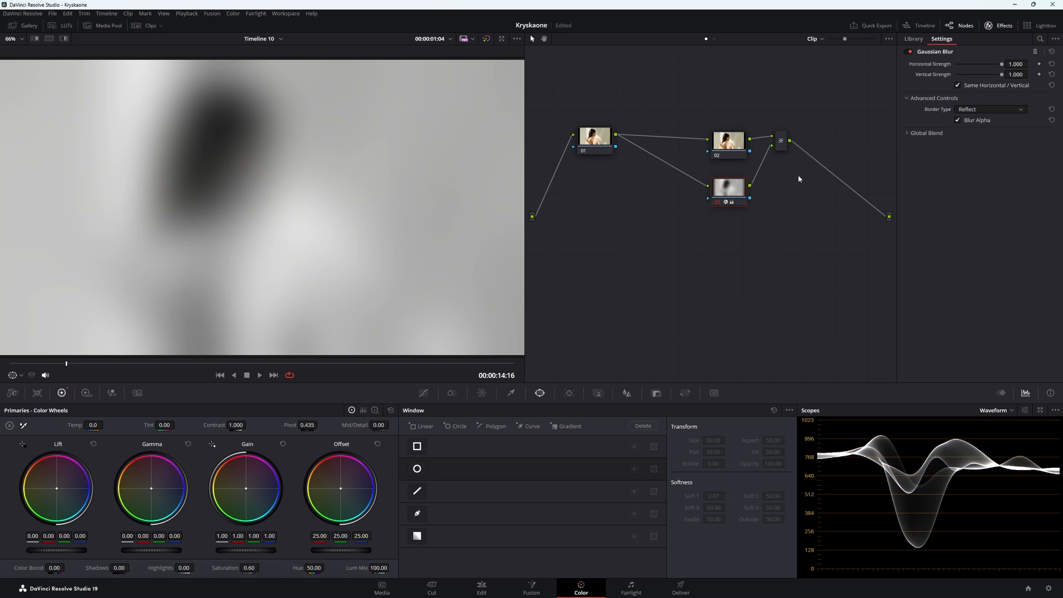
Step: Reposition the layer mixer between its two input nodes and set its composite mode to Screen
{"action": "left_click", "coordinate": [784, 143]}
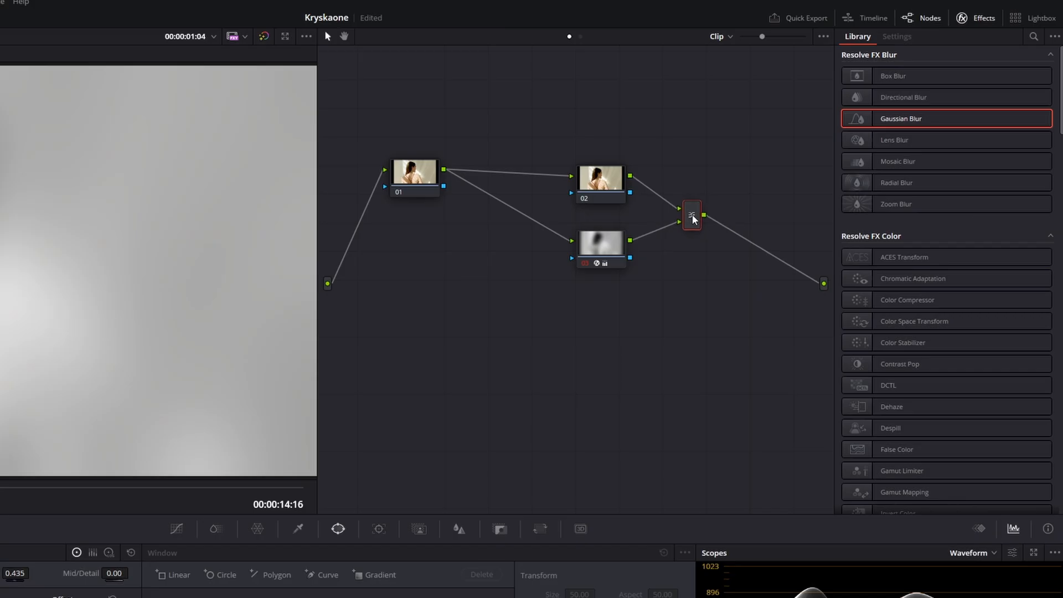
{"action": "left_click_drag", "start_coordinate": [699, 228], "coordinate": [700, 224]}
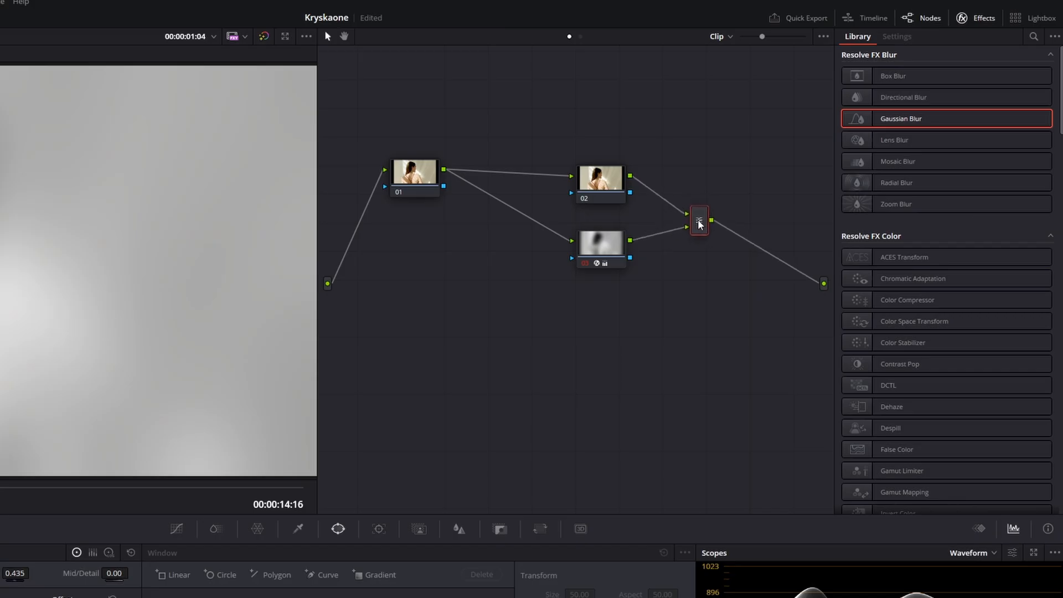
{"action": "right_click", "coordinate": [701, 224]}
{"action": "mouse_move", "coordinate": [762, 299]}
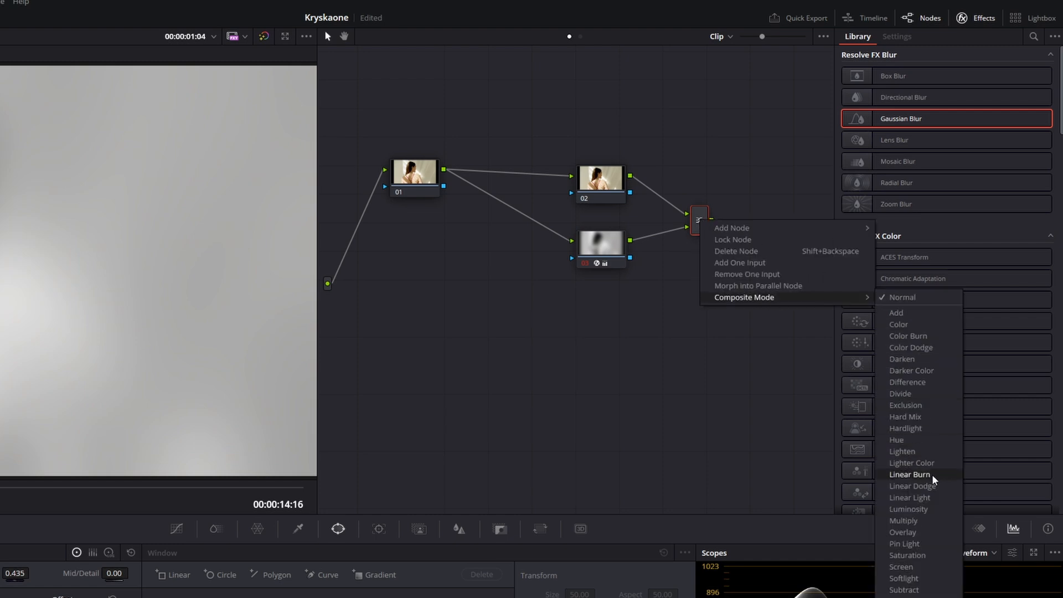
{"action": "left_click", "coordinate": [920, 567]}
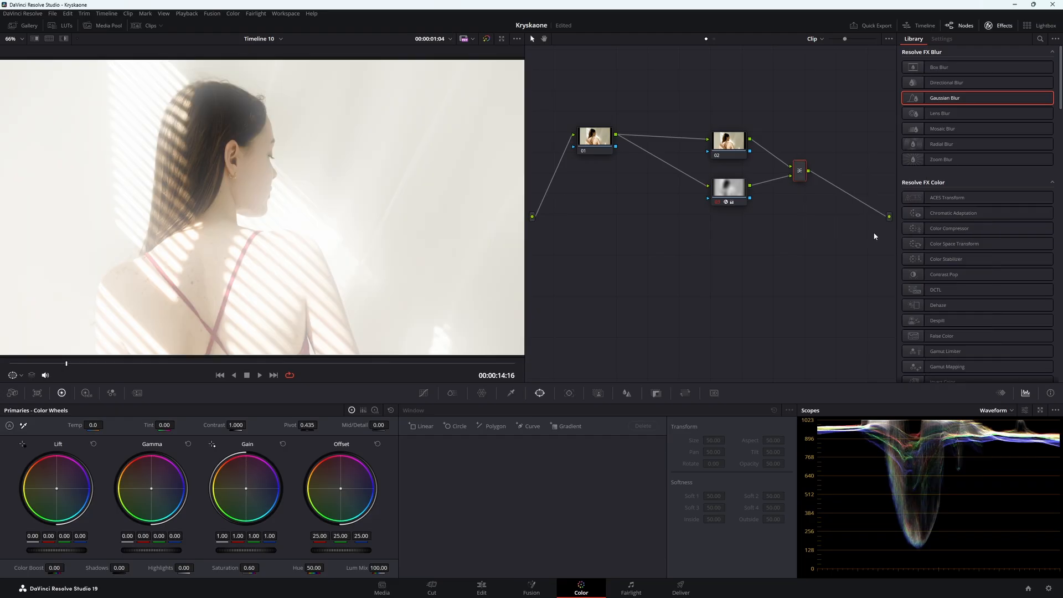
Step: Compare the woman's clip with and without the grade and play it to review the haze effect
{"action": "left_click", "coordinate": [730, 189]}
{"action": "left_click", "coordinate": [486, 38]}
{"action": "left_click", "coordinate": [487, 39]}
{"action": "key", "text": "space"}
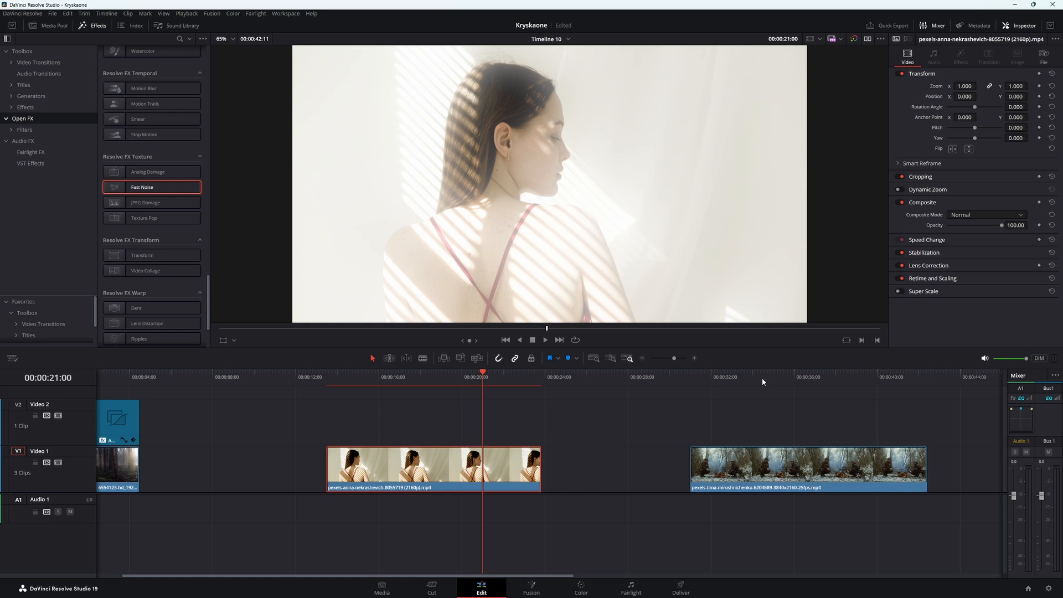
Step: Open the campfire clip on the Fusion page, using a single viewer and spreading MediaIn1 and MediaOut1 apart
{"action": "left_click", "coordinate": [778, 377]}
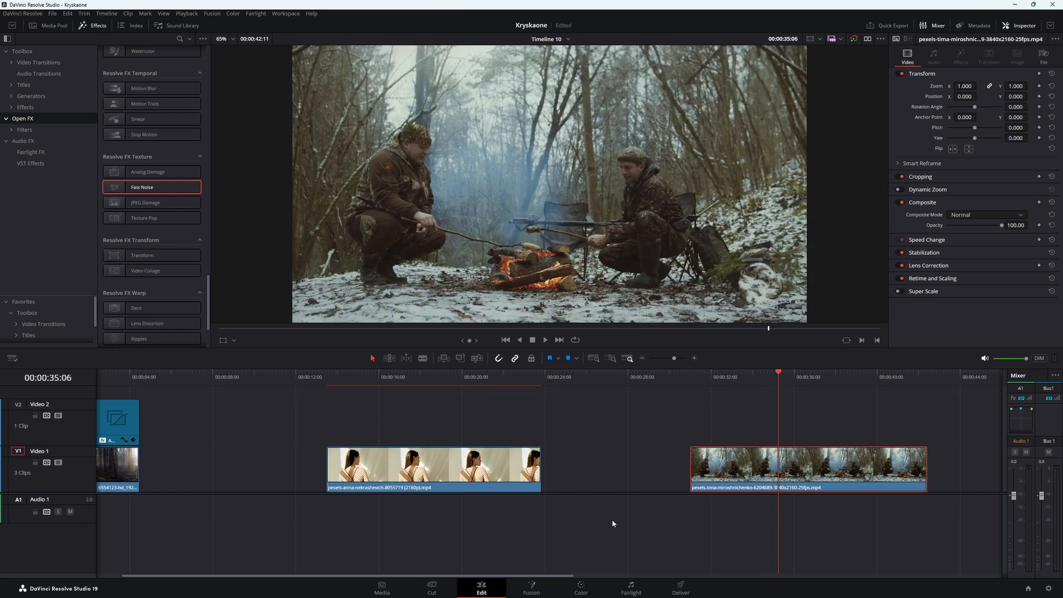
{"action": "left_click", "coordinate": [532, 587]}
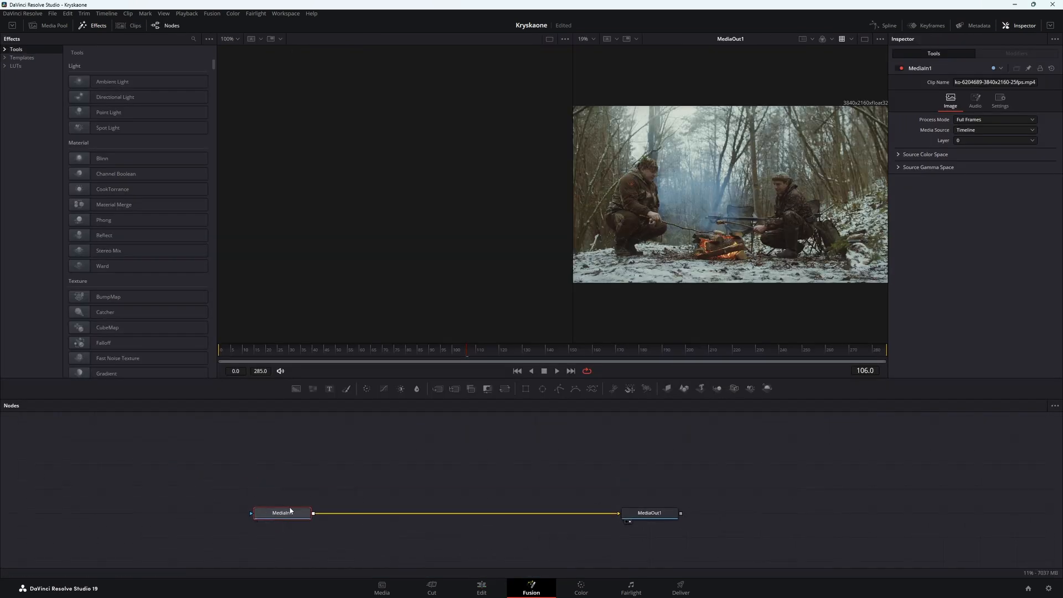
{"action": "left_click_drag", "start_coordinate": [290, 511], "coordinate": [254, 511]}
{"action": "left_click", "coordinate": [866, 38]}
{"action": "left_click_drag", "start_coordinate": [653, 519], "coordinate": [763, 519]}
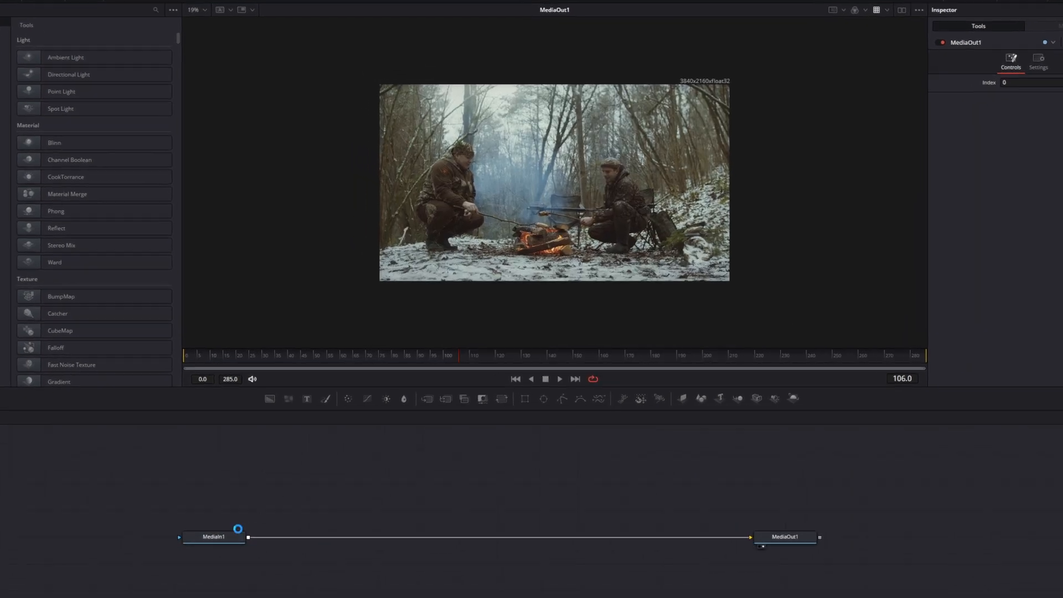
Step: Insert a Merge node between MediaIn1 and MediaOut1 and connect a new Fast Noise node to it as foreground
{"action": "left_click", "coordinate": [230, 538]}
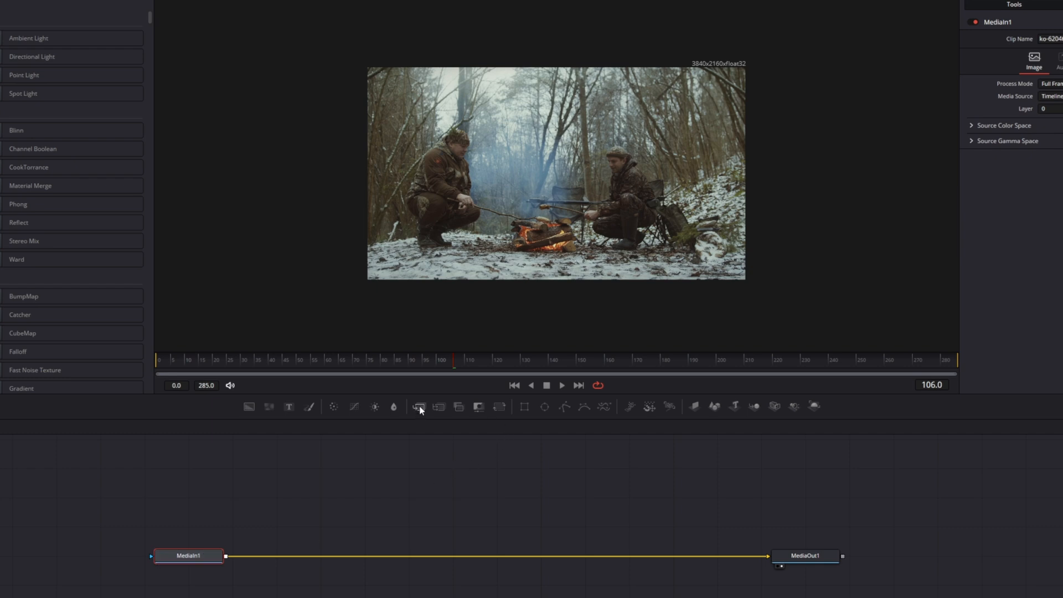
{"action": "left_click_drag", "start_coordinate": [420, 406], "coordinate": [425, 559]}
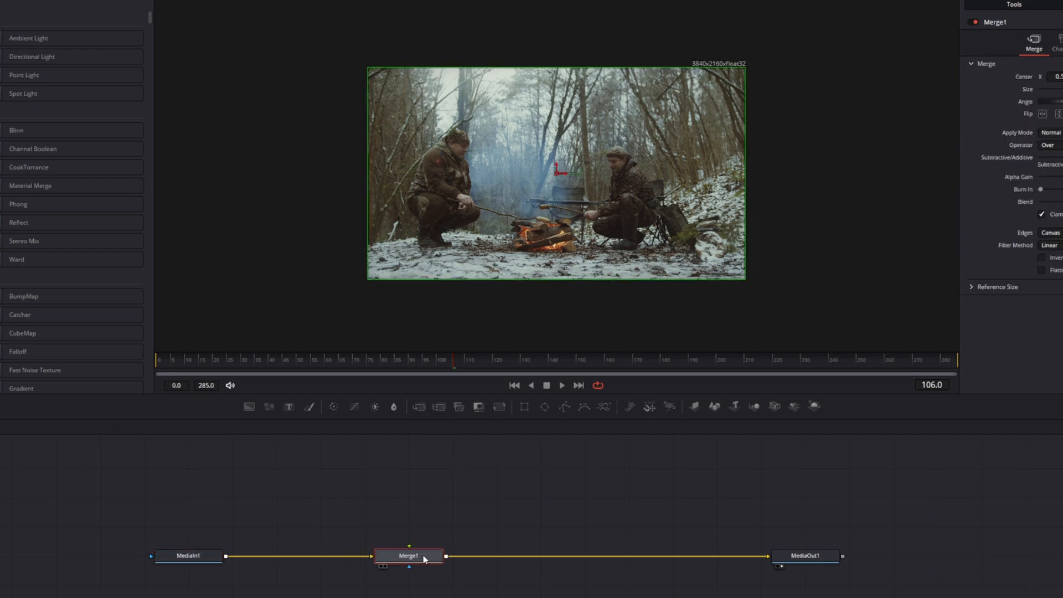
{"action": "left_click", "coordinate": [402, 496]}
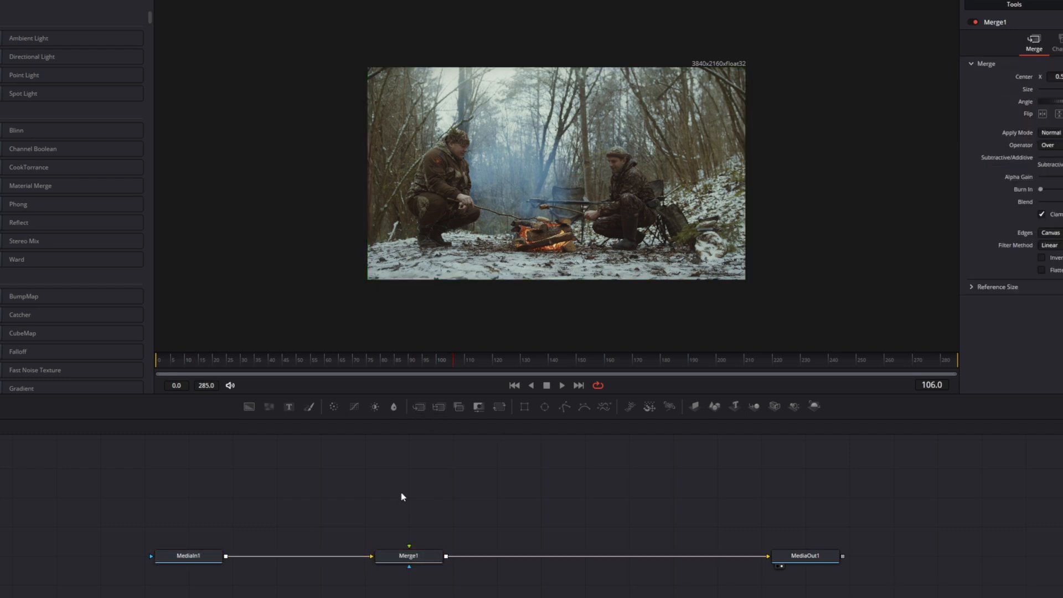
{"action": "left_click", "coordinate": [271, 411]}
{"action": "left_click_drag", "start_coordinate": [447, 498], "coordinate": [410, 548]}
Step: Fit the image to the viewer and set the Fast Noise node's Color 2 Alpha to 0.591
{"action": "left_click", "coordinate": [237, 40]}
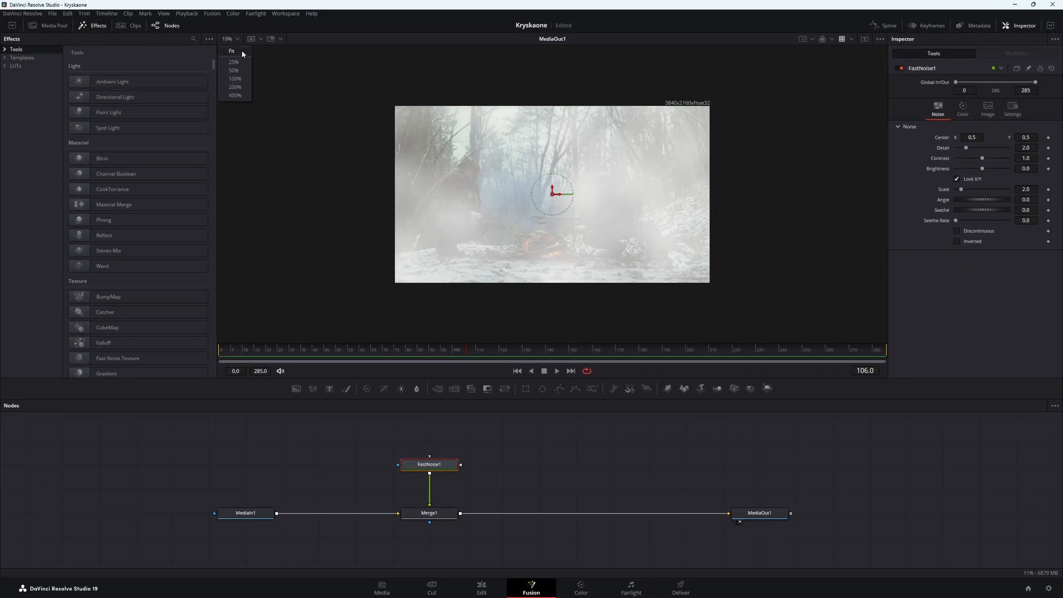
{"action": "left_click", "coordinate": [242, 51]}
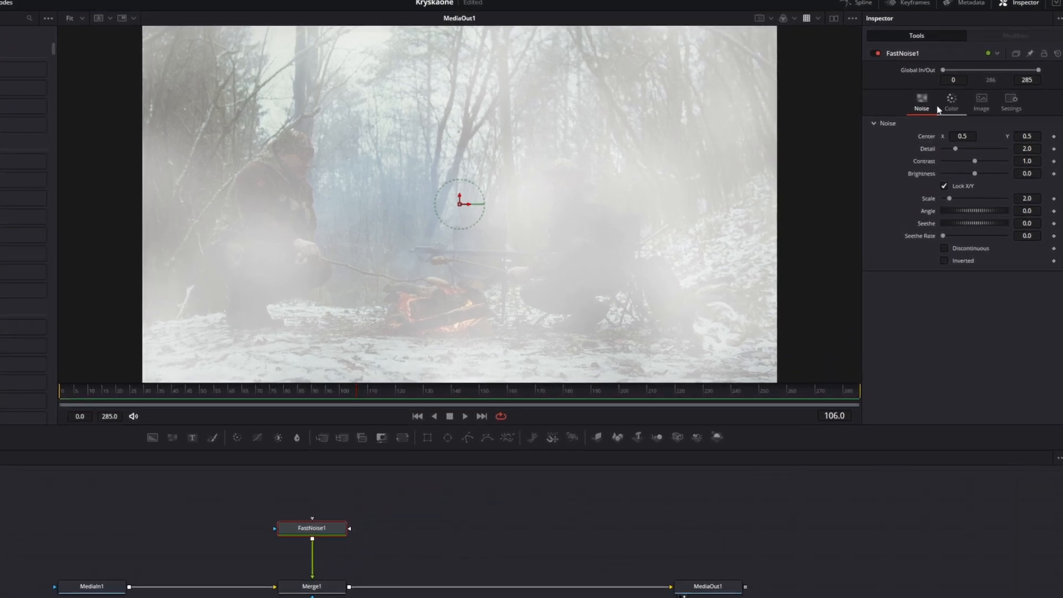
{"action": "left_click", "coordinate": [963, 109]}
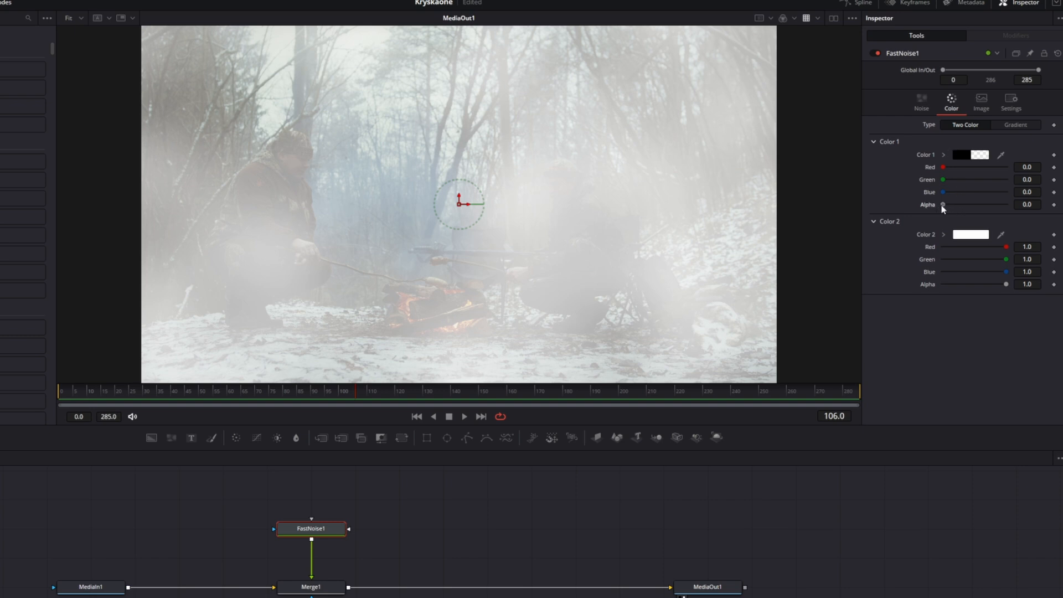
{"action": "left_click_drag", "start_coordinate": [1006, 284], "coordinate": [977, 287]}
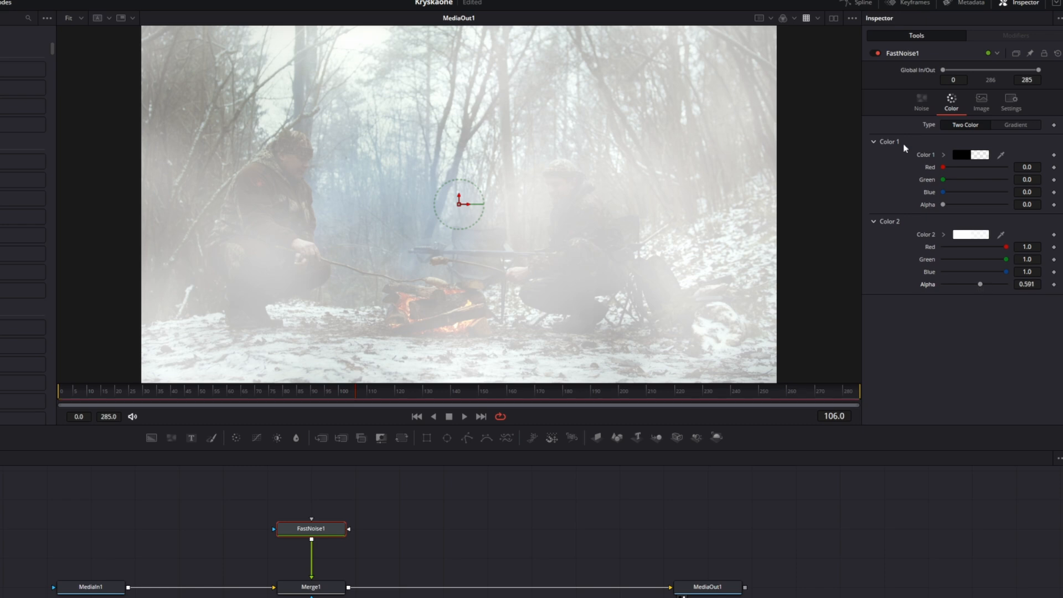
Step: Set the Fast Noise node's Detail to 0.79, Scale to 1.89 and Seethe Rate to 0.026
{"action": "left_click", "coordinate": [922, 105]}
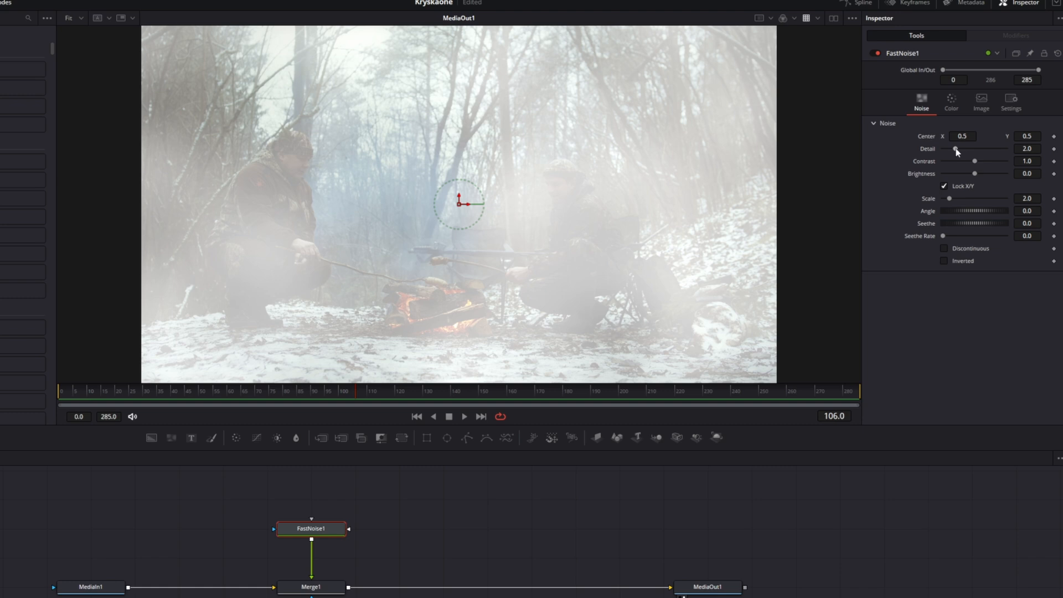
{"action": "left_click_drag", "start_coordinate": [956, 151], "coordinate": [949, 154]}
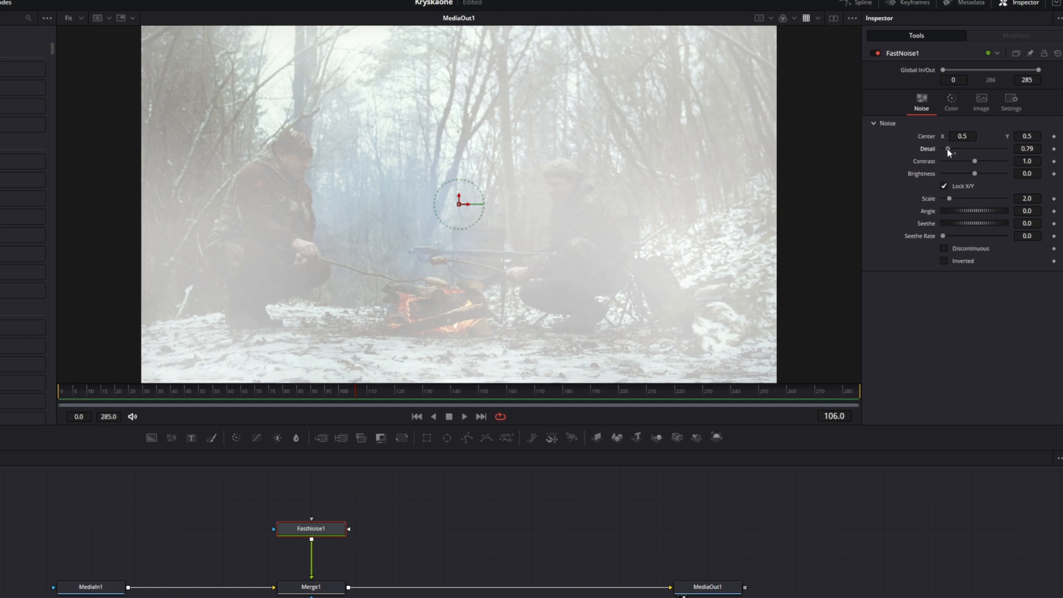
{"action": "left_click_drag", "start_coordinate": [949, 199], "coordinate": [949, 203]}
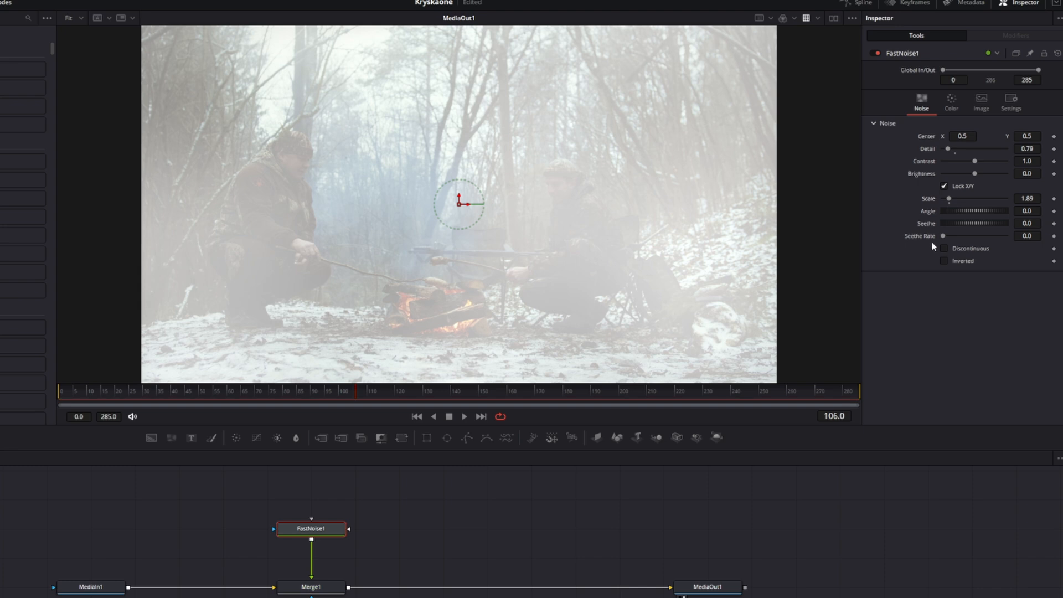
{"action": "left_click", "coordinate": [1025, 237]}
{"action": "type", "text": "0.003"}
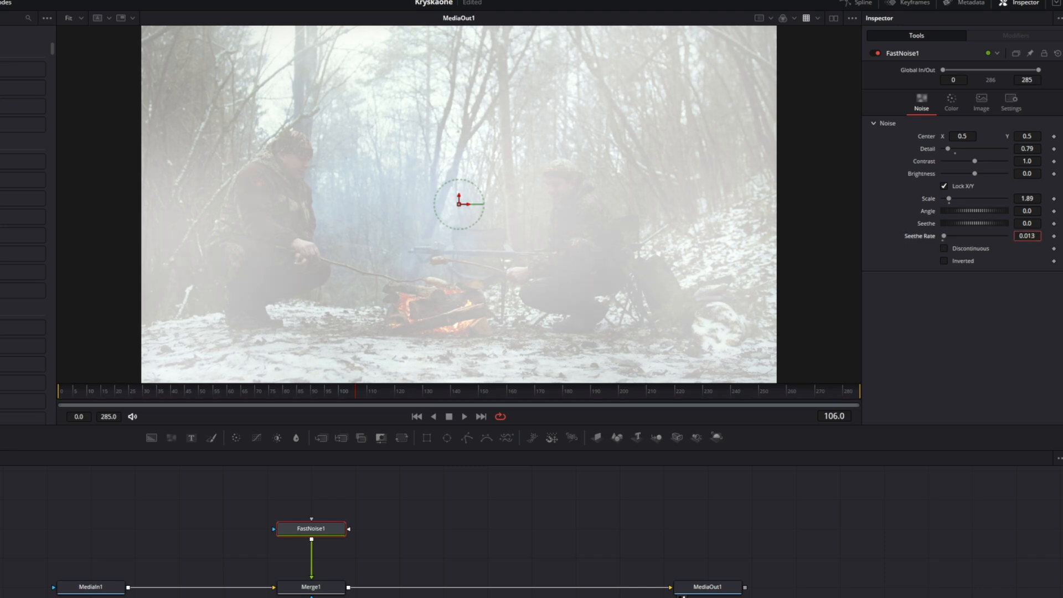
{"action": "left_click_drag", "start_coordinate": [1026, 236], "coordinate": [1031, 236]}
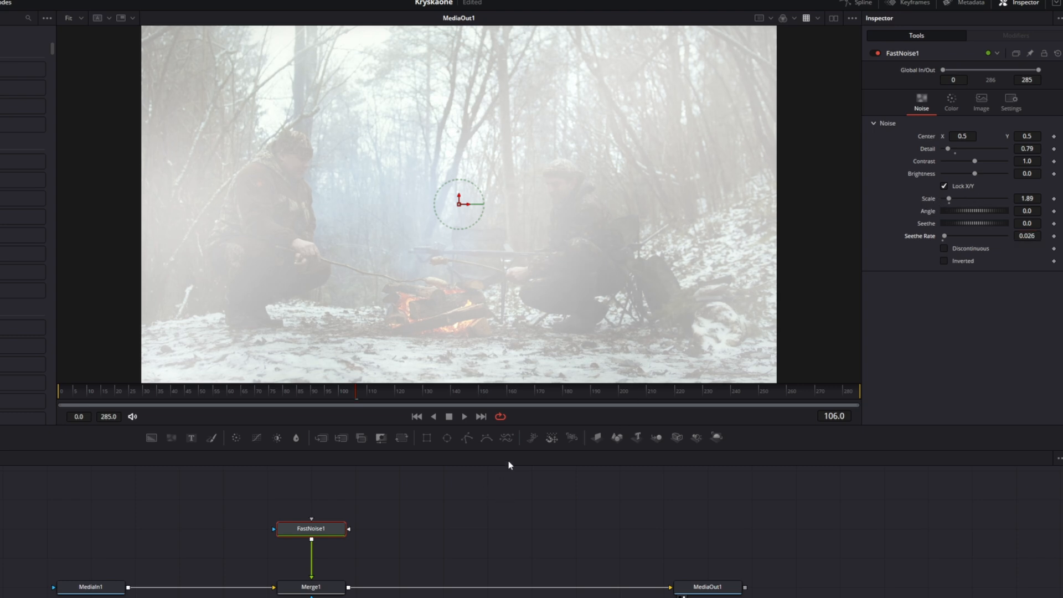
Step: Increase the noise Scale to 4.09, and try shifting the noise horizontally with Center X before resetting Center to its default
{"action": "mouse_move", "coordinate": [954, 137]}
{"action": "left_mouse_down"}
{"action": "mouse_move", "coordinate": [976, 136]}
{"action": "mouse_move", "coordinate": [958, 137]}
{"action": "left_mouse_up"}
{"action": "left_click_drag", "start_coordinate": [950, 199], "coordinate": [957, 199]}
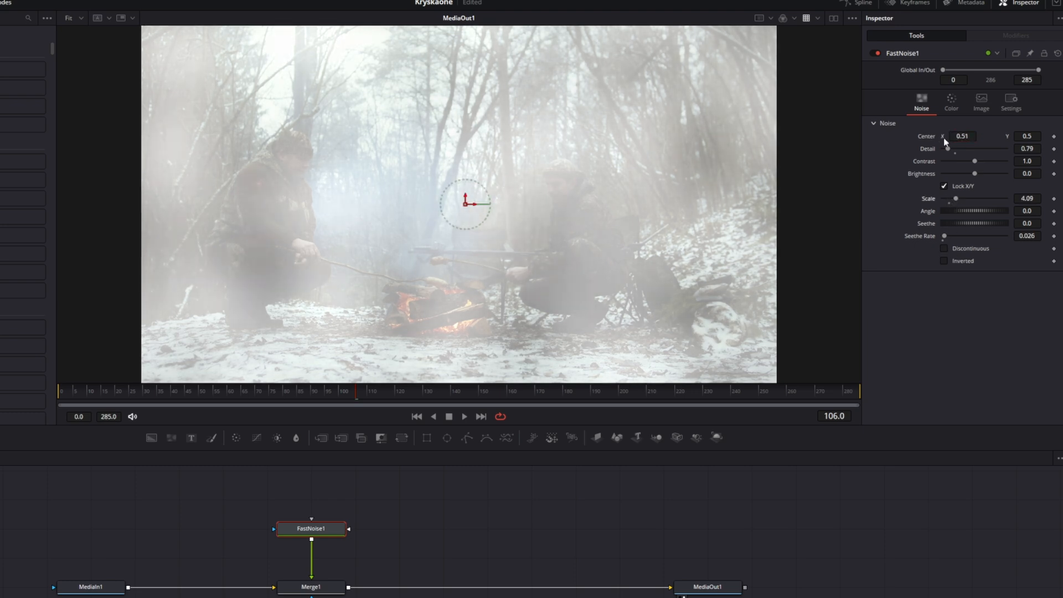
{"action": "mouse_move", "coordinate": [962, 136]}
{"action": "left_mouse_down"}
{"action": "mouse_move", "coordinate": [1015, 137]}
{"action": "mouse_move", "coordinate": [946, 136]}
{"action": "mouse_move", "coordinate": [969, 135]}
{"action": "left_mouse_up"}
{"action": "double_click", "coordinate": [924, 137]}
Step: Animate the noise Center with the expression Point(time/600, 0.5) and play the clip to review the drifting fog
{"action": "right_click", "coordinate": [925, 138]}
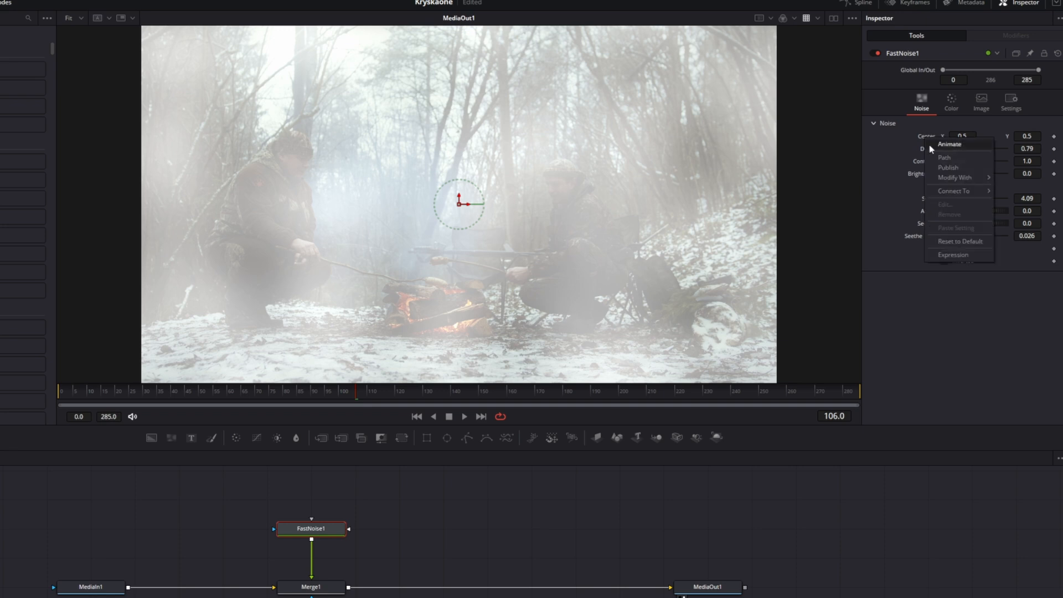
{"action": "left_click", "coordinate": [953, 255]}
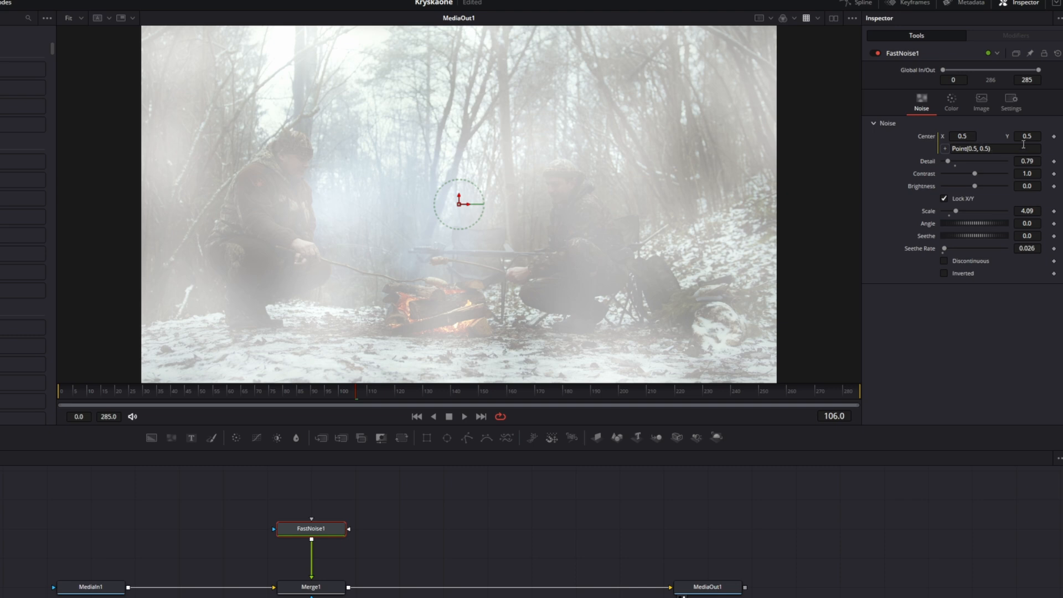
{"action": "left_click", "coordinate": [1000, 148]}
{"action": "key", "text": "BackSpace"}
{"action": "key", "text": "BackSpace"}
{"action": "key", "text": "BackSpace"}
{"action": "key", "text": "BackSpace"}
{"action": "type", "text": "time/600"}
{"action": "key", "text": "Tab"}
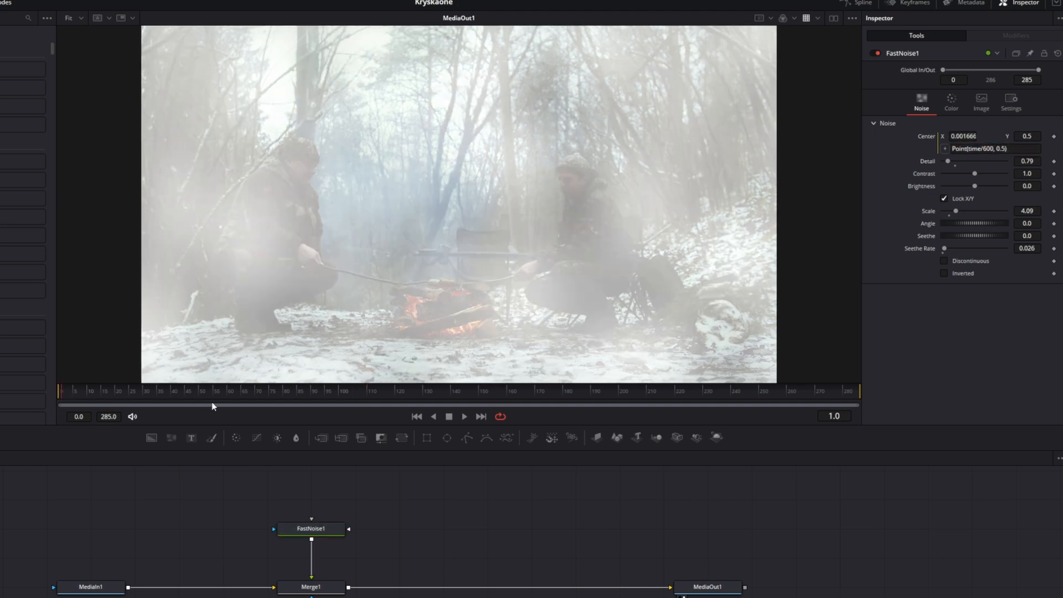
{"action": "key", "text": "space"}
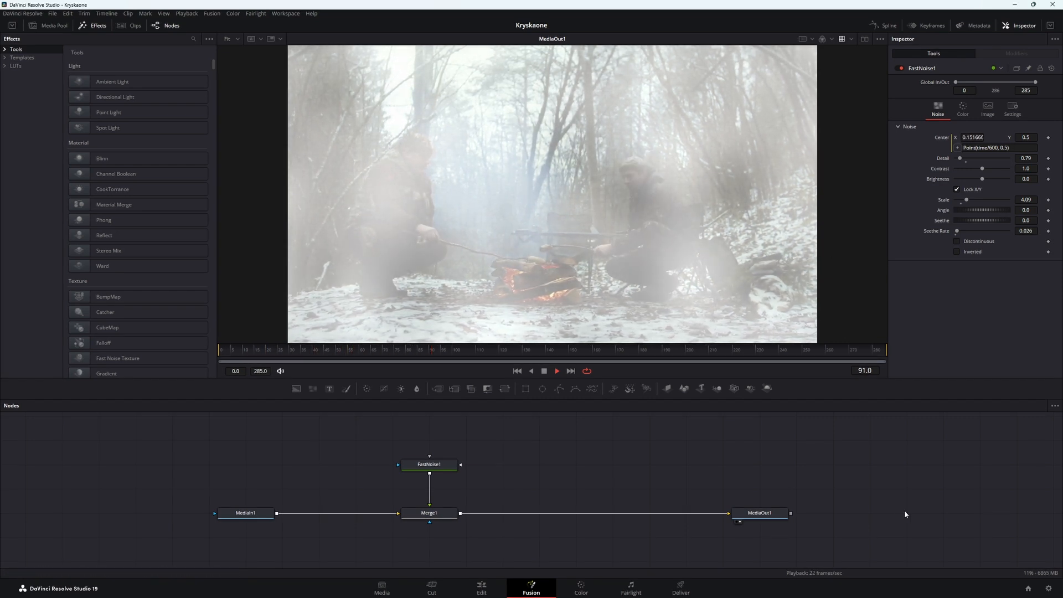
{"action": "key", "text": "space"}
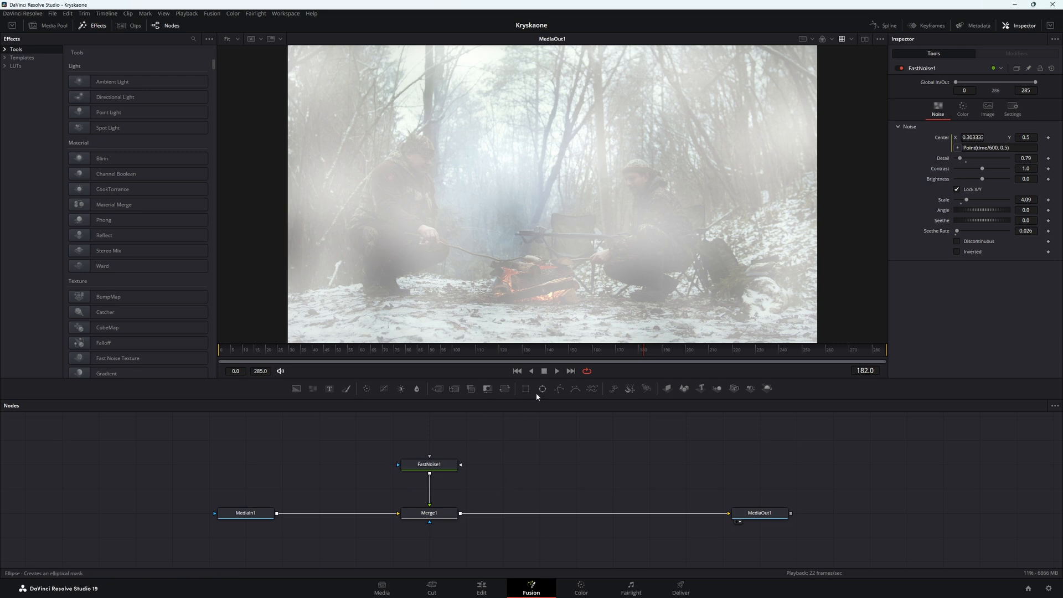
Step: Add a Rectangle mask connected to the Merge node and widen it to about 1.14, past both sides of the frame
{"action": "left_click_drag", "start_coordinate": [525, 388], "coordinate": [491, 490]}
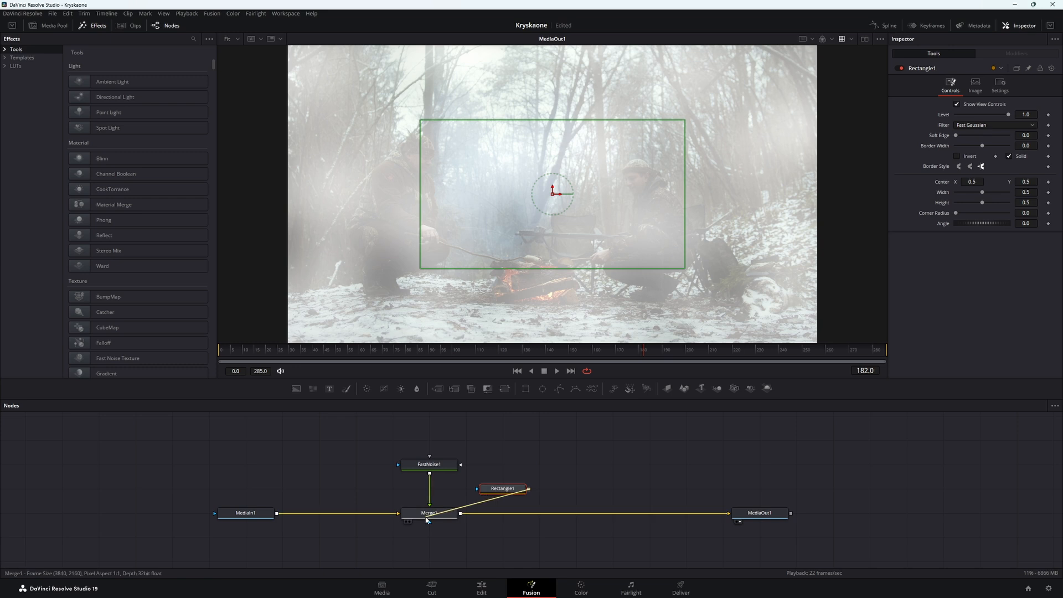
{"action": "left_click_drag", "start_coordinate": [426, 521], "coordinate": [427, 516]}
{"action": "left_click_drag", "start_coordinate": [420, 248], "coordinate": [251, 244]}
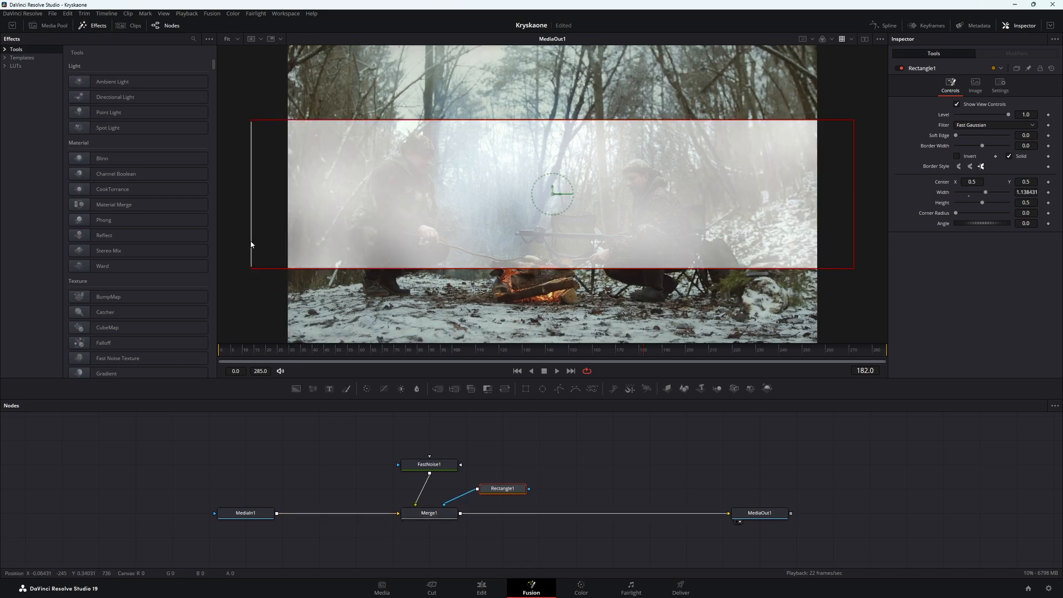
Step: Lower the Rectangle mask to a Center Y of about 0.123, set its Soft Edge to 0.1417, and play the result
{"action": "left_click_drag", "start_coordinate": [552, 193], "coordinate": [526, 304]}
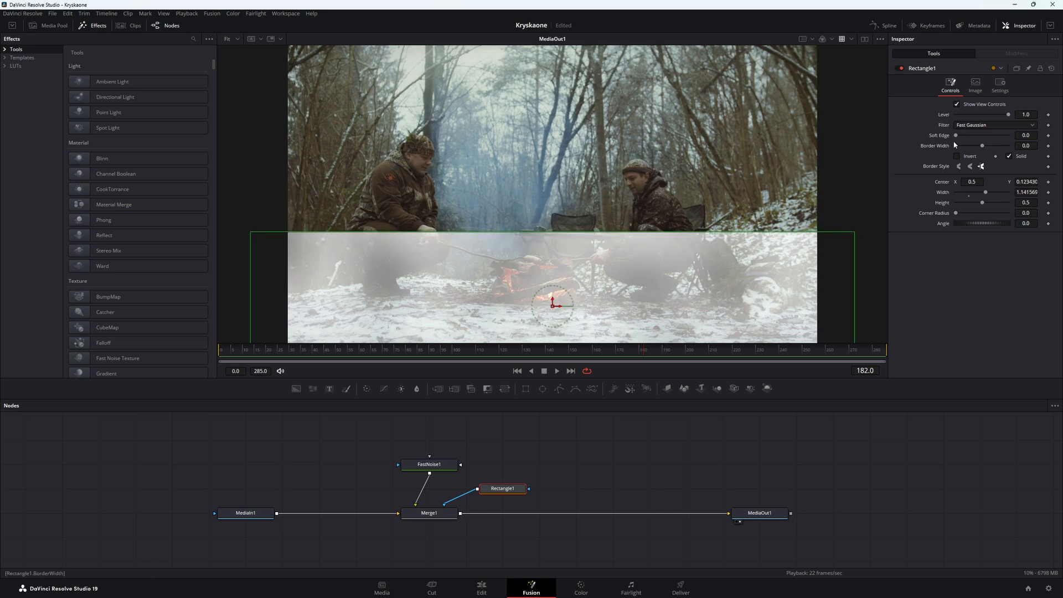
{"action": "left_click_drag", "start_coordinate": [956, 136], "coordinate": [963, 137]}
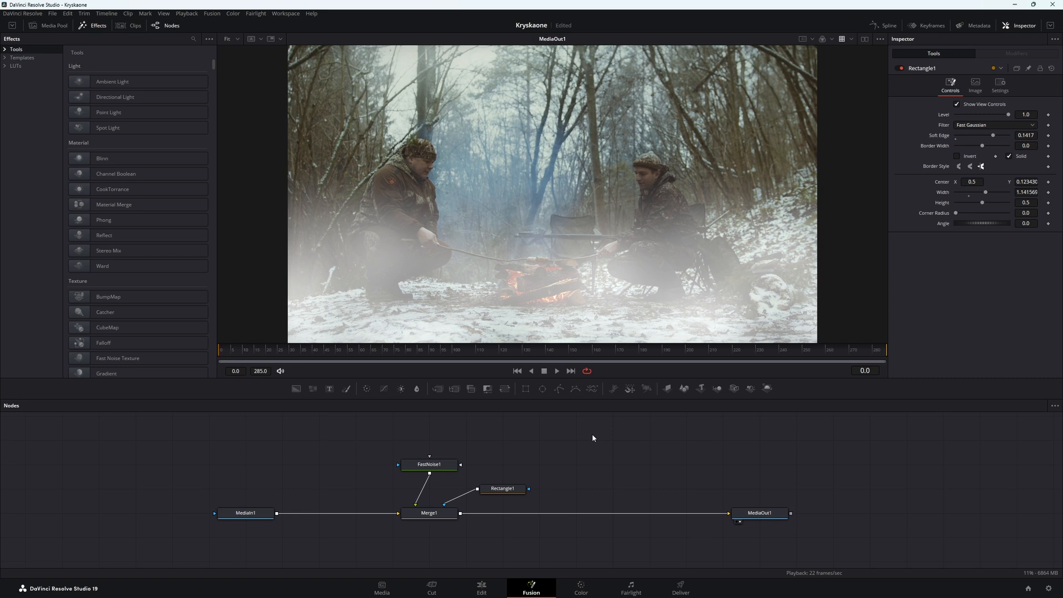
{"action": "key", "text": "space"}
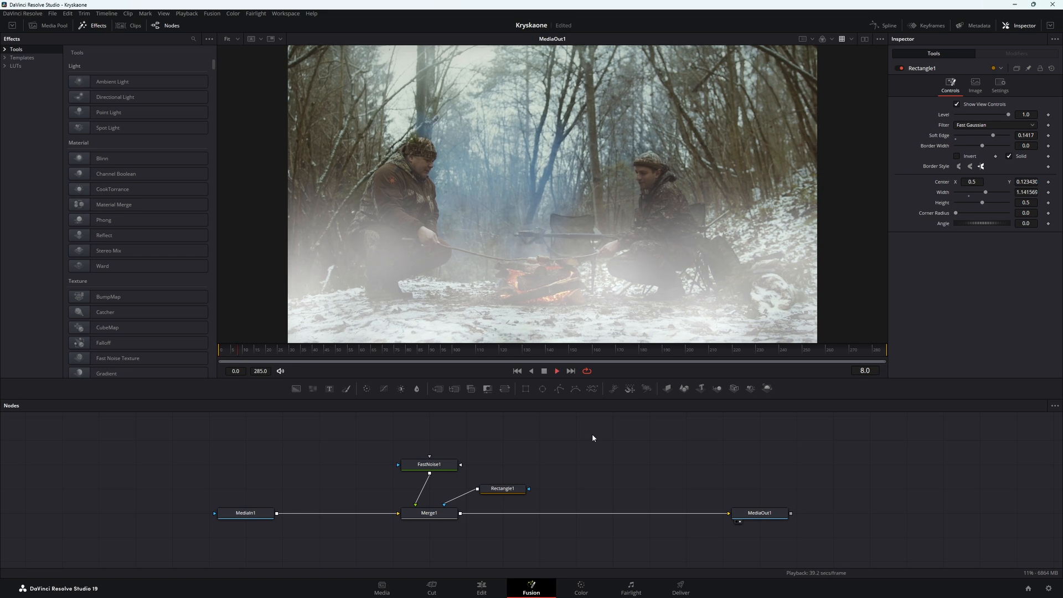